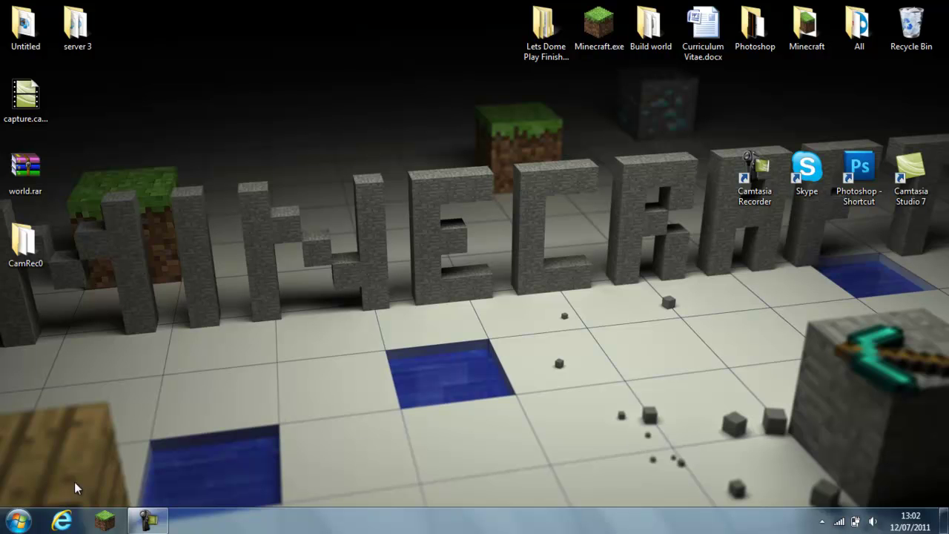
Step: Create a desktop folder named BUKKIT SERVER and move it up to the desktop's upper row of icons
right_click(270, 352)
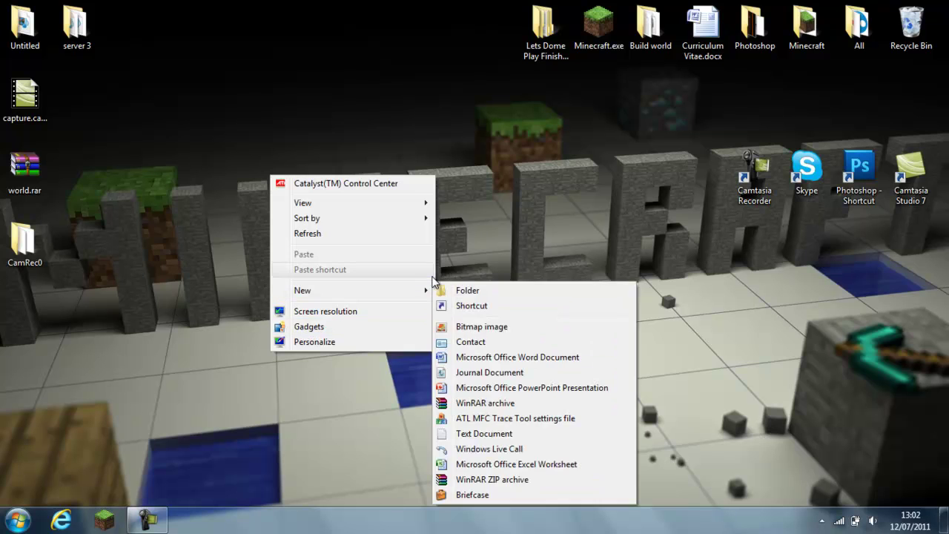
left_click(457, 292)
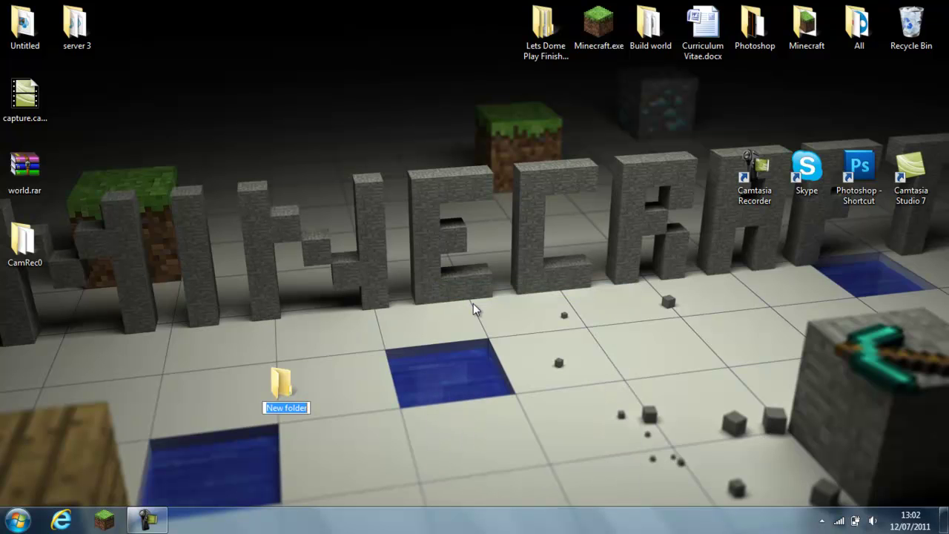
type("BUKKIT")
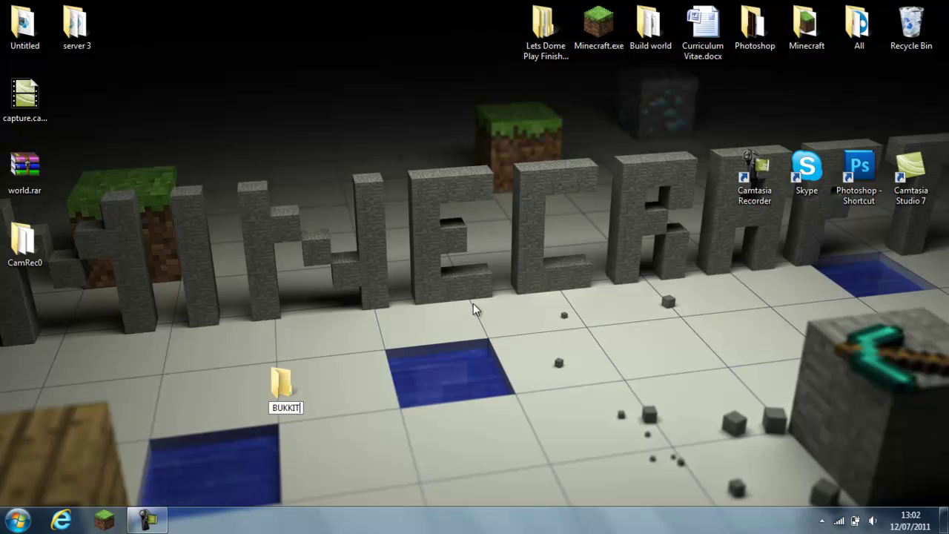
type(" SERVER")
key("Return")
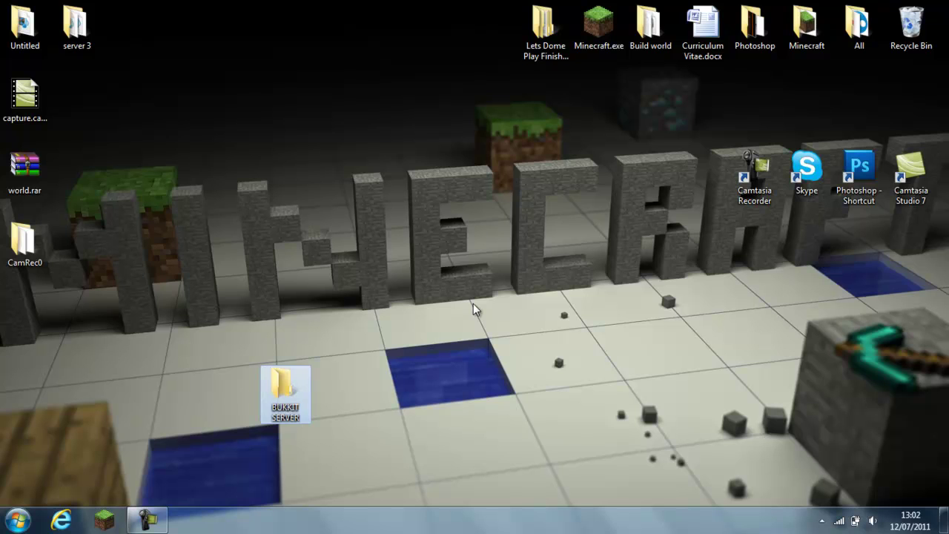
left_click_drag(273, 404, 373, 68)
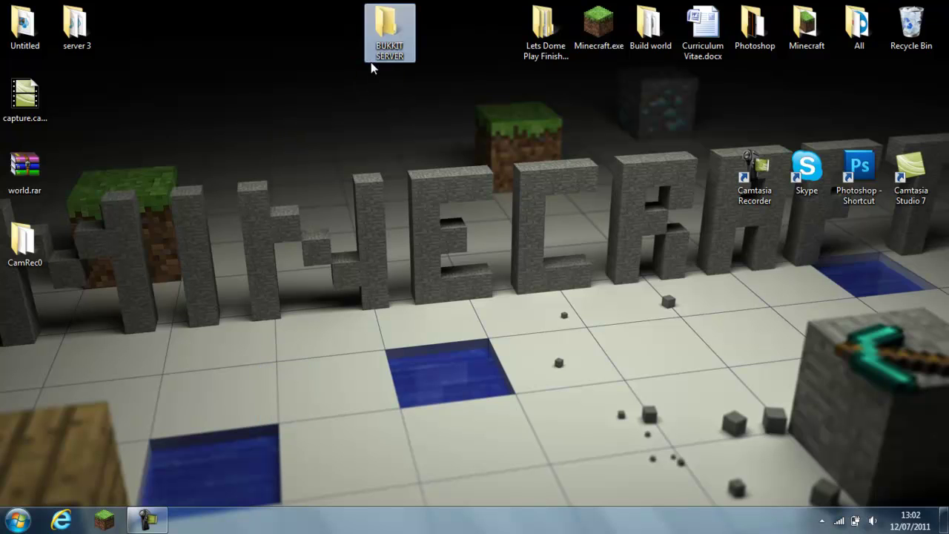
left_click(320, 202)
Step: Switch to Internet Explorer, go to bukkit.org and open its Get CraftBukkit page
left_click(61, 520)
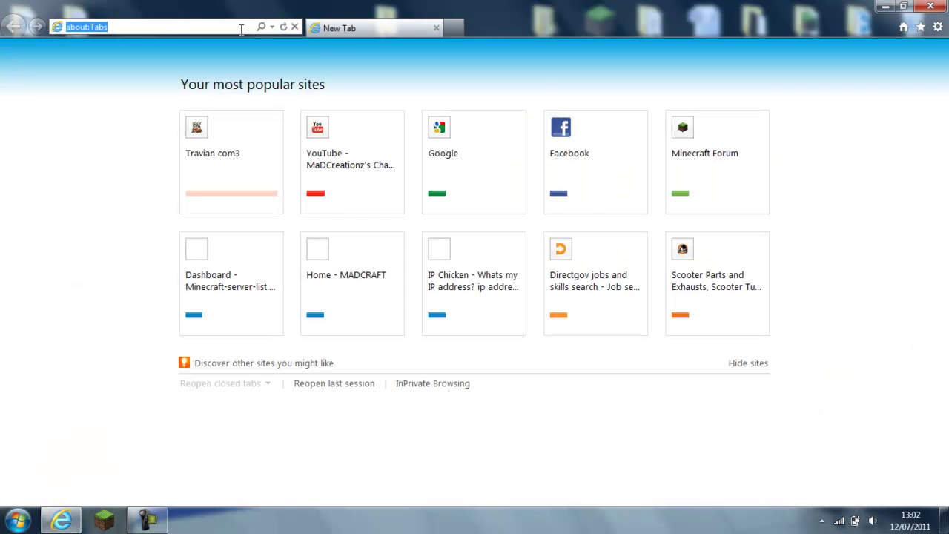
type("bukkit")
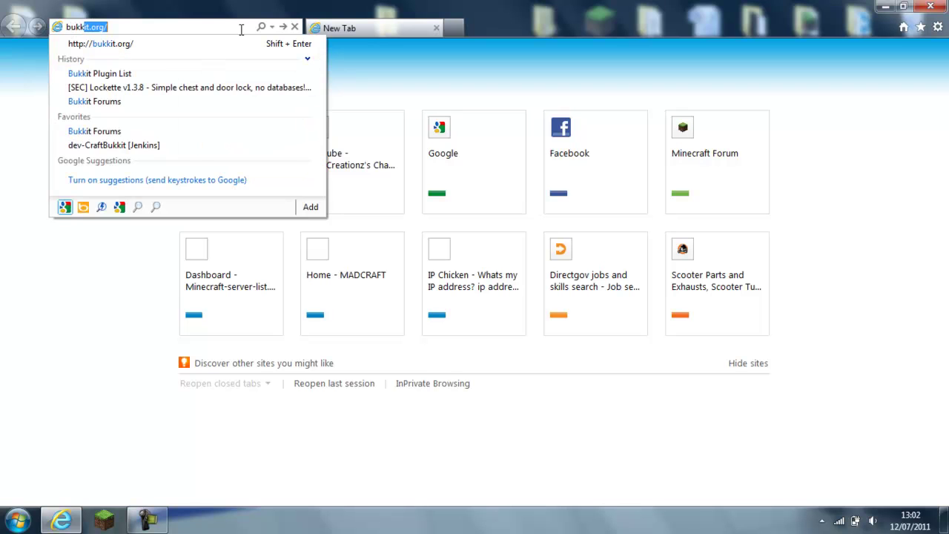
type(".org")
key("Return")
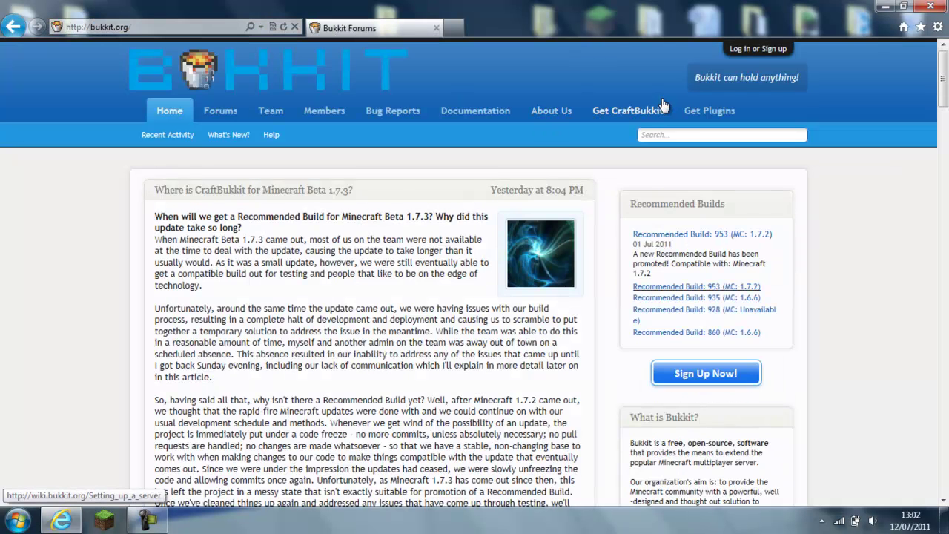
left_click(640, 114)
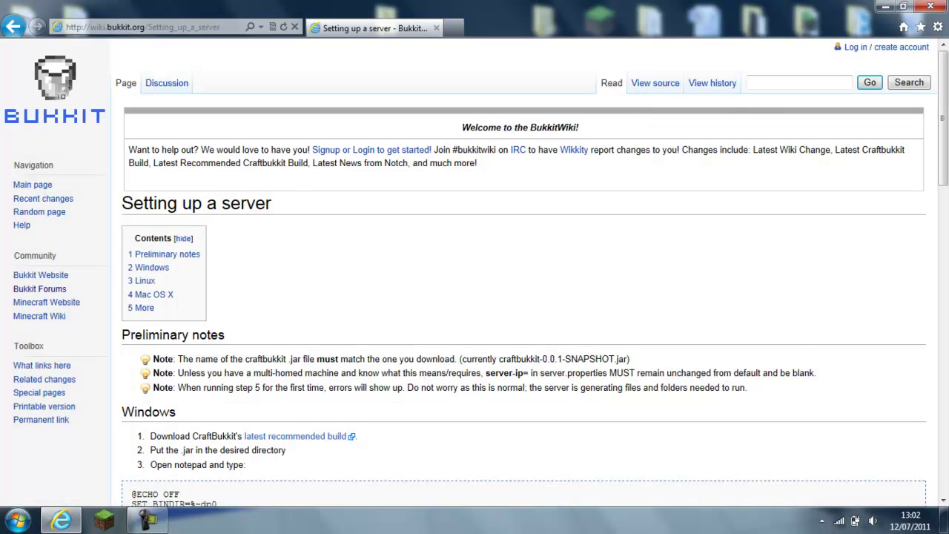
Step: Download and save CraftBukkit's latest recommended build from the Windows instructions
scroll(401, 232, "down", 4)
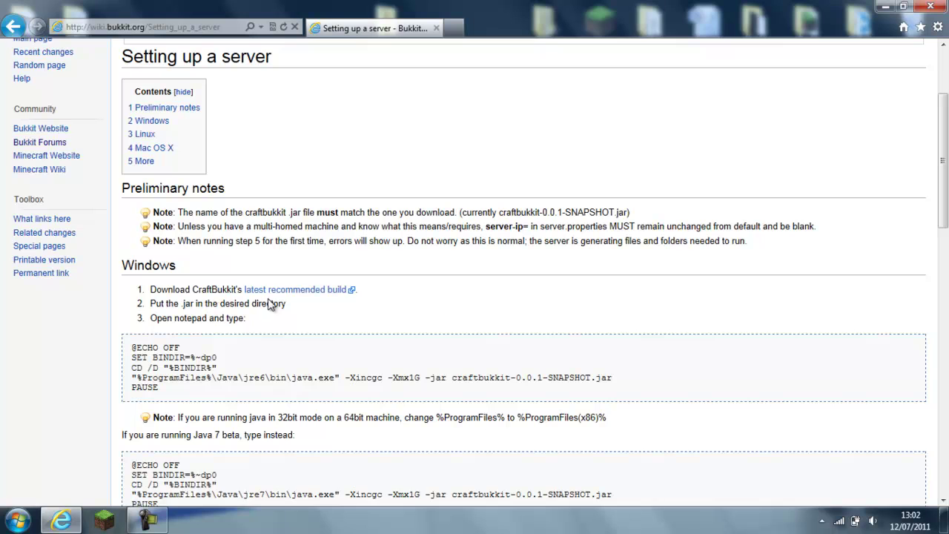
left_click(272, 291)
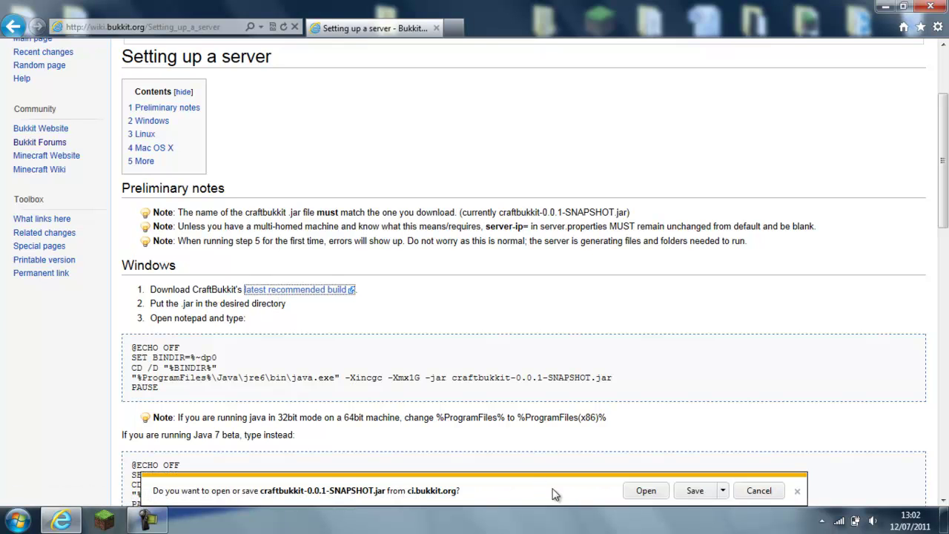
left_click(694, 491)
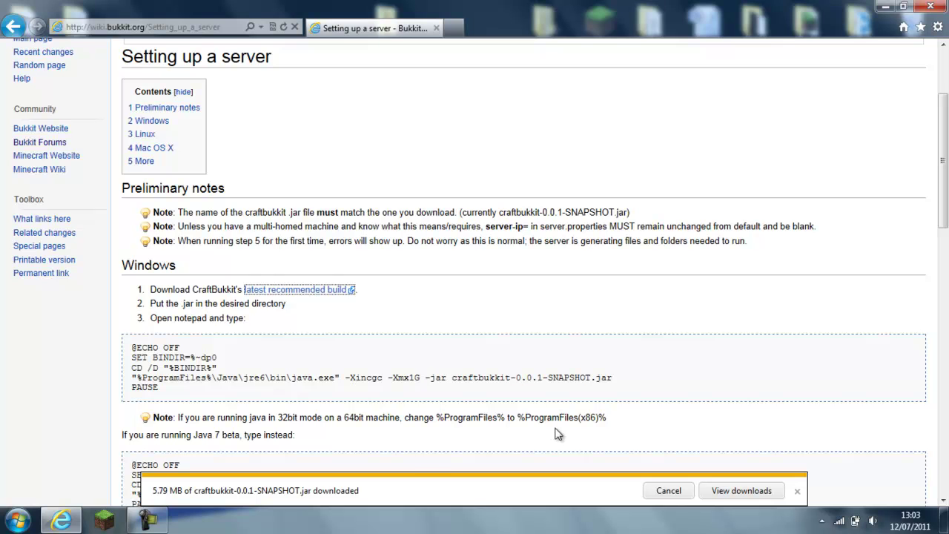
Step: Move the downloaded craftbukkit-0.0.1-SNAPSHOT.jar from Downloads into the BUKKIT SERVER folder, and shift that folder's desktop icon closer to server 3
left_click(877, 6)
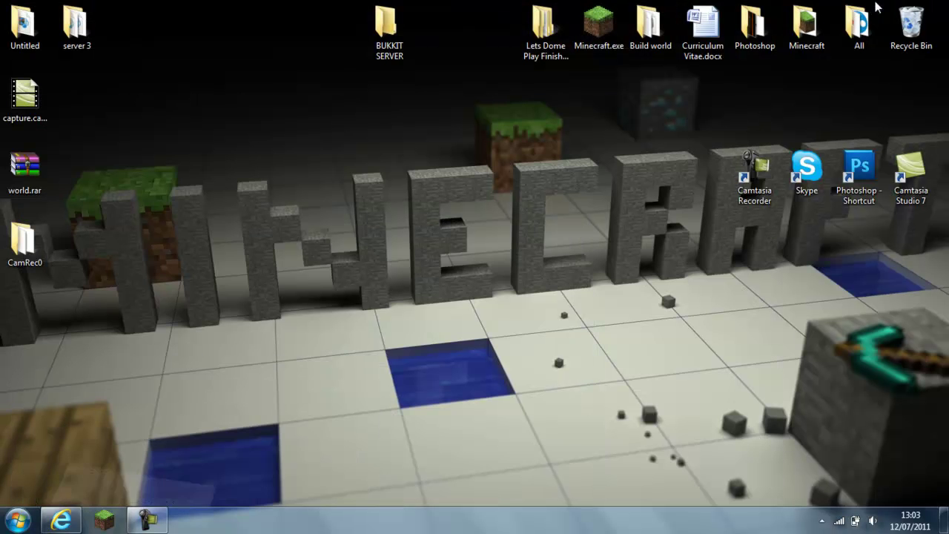
key("super")
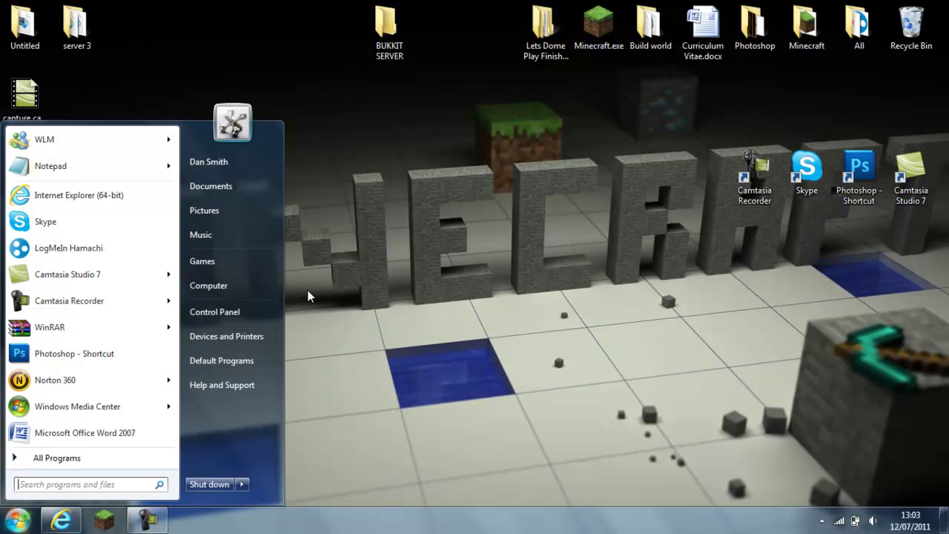
left_click(221, 164)
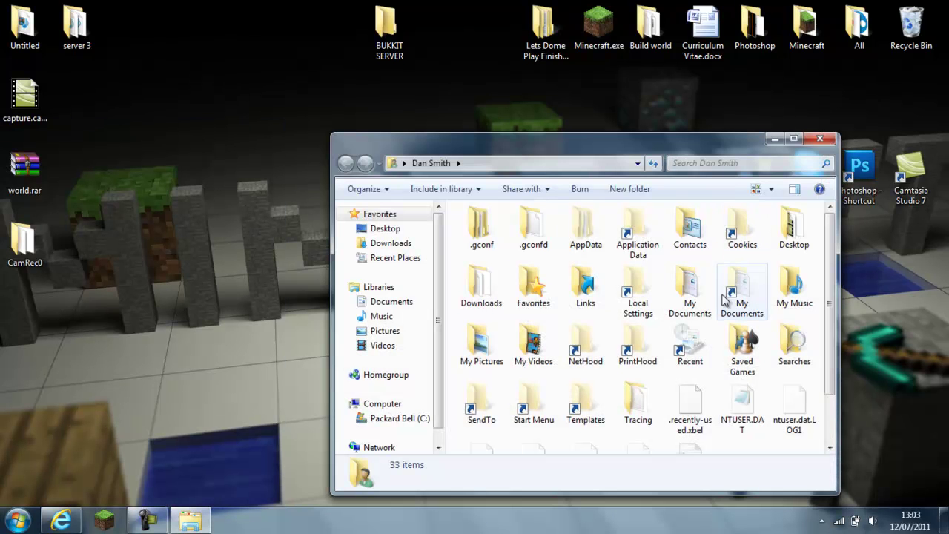
double_click(474, 290)
left_click(535, 231)
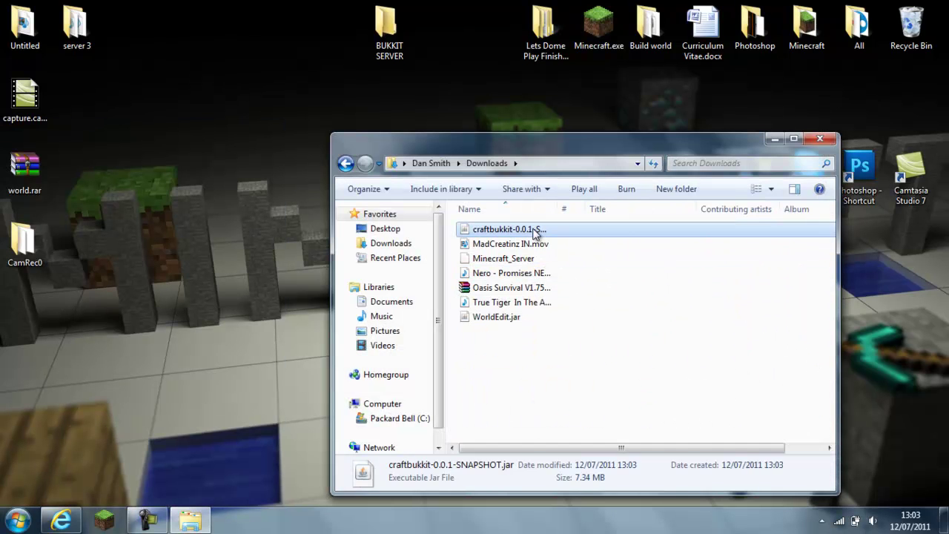
left_click_drag(534, 232, 383, 39)
left_click(708, 148)
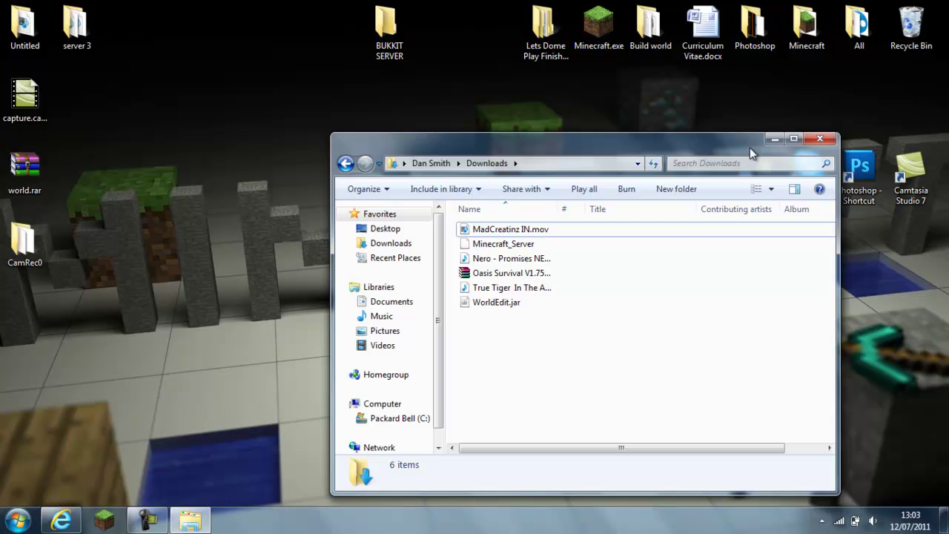
left_click(820, 139)
left_click_drag(387, 26, 238, 30)
left_click(61, 518)
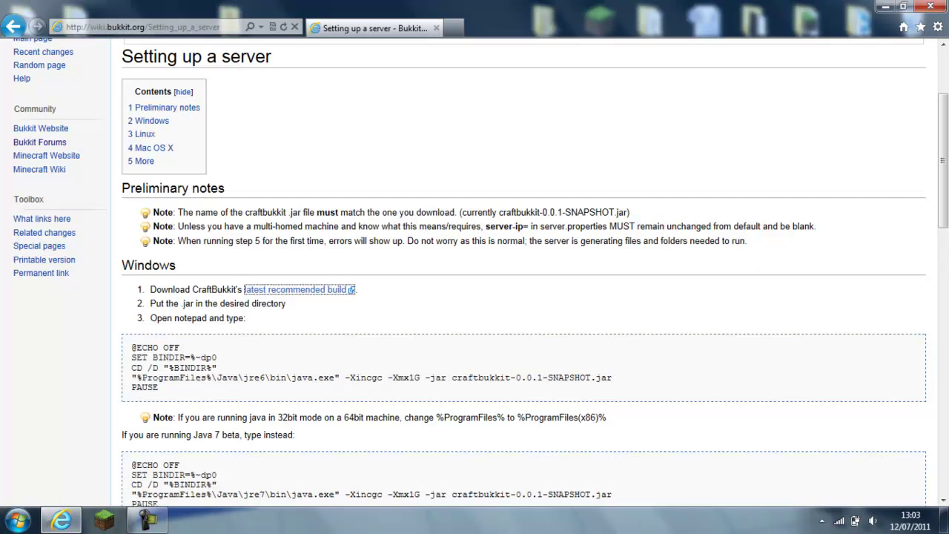
scroll(623, 237, "down", 1)
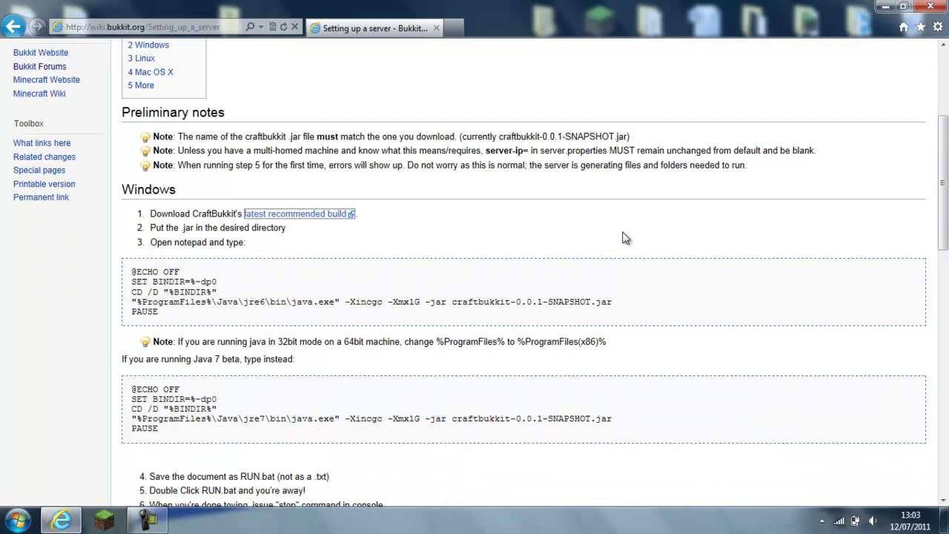
left_click(316, 314)
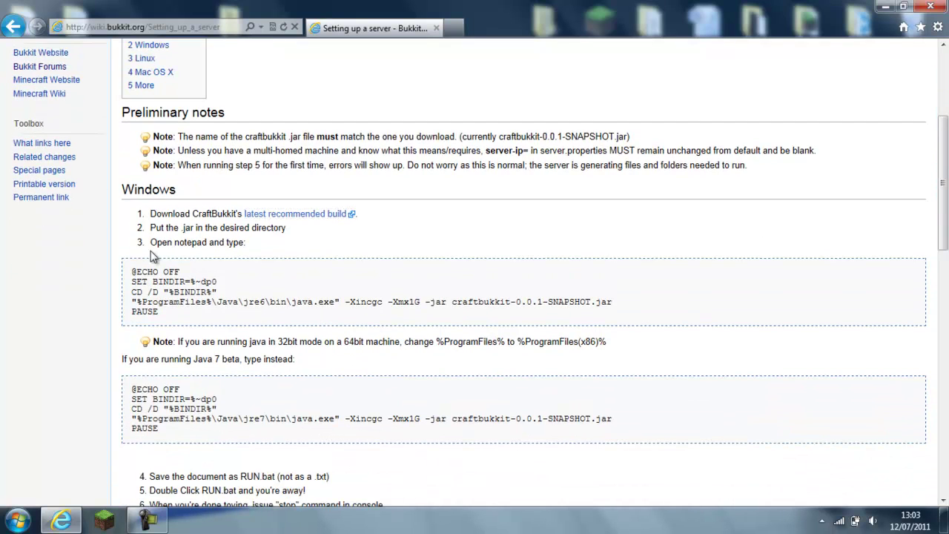
left_click_drag(130, 273, 213, 311)
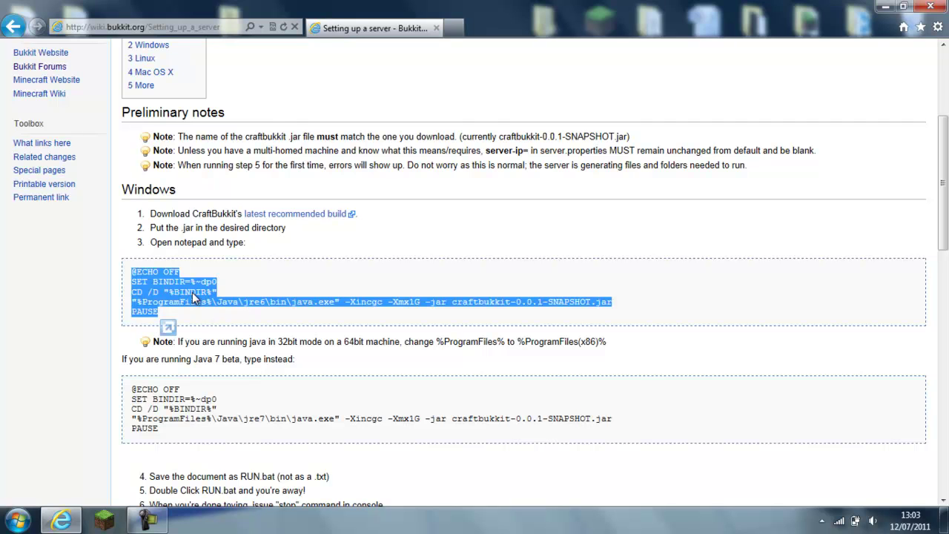
right_click(192, 292)
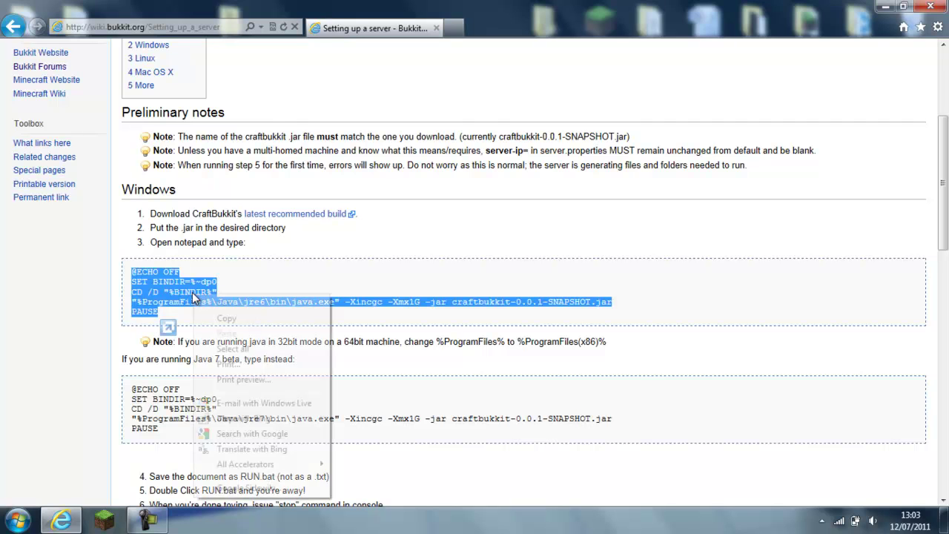
left_click(214, 318)
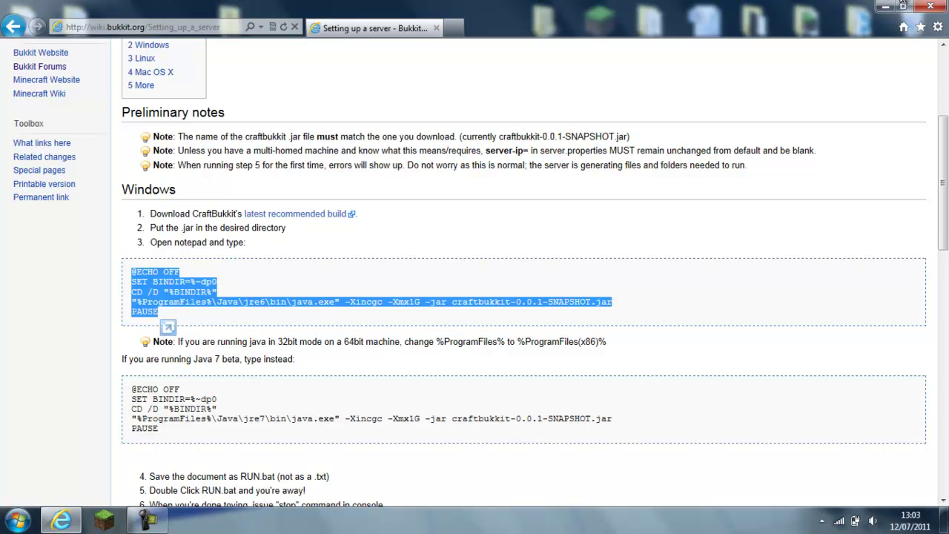
Step: Open the BUKKIT SERVER folder on the desktop and create a text document in it named run
left_click(885, 6)
double_click(242, 55)
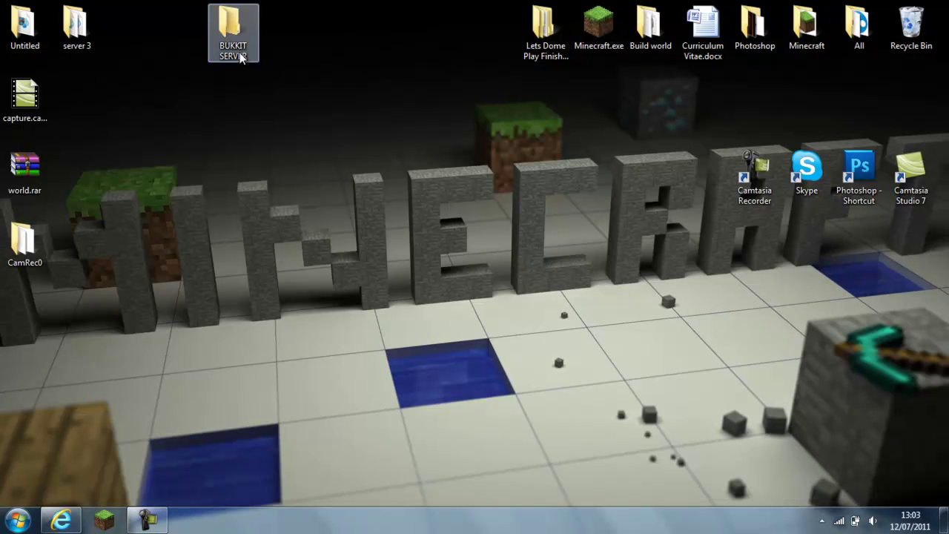
right_click(532, 334)
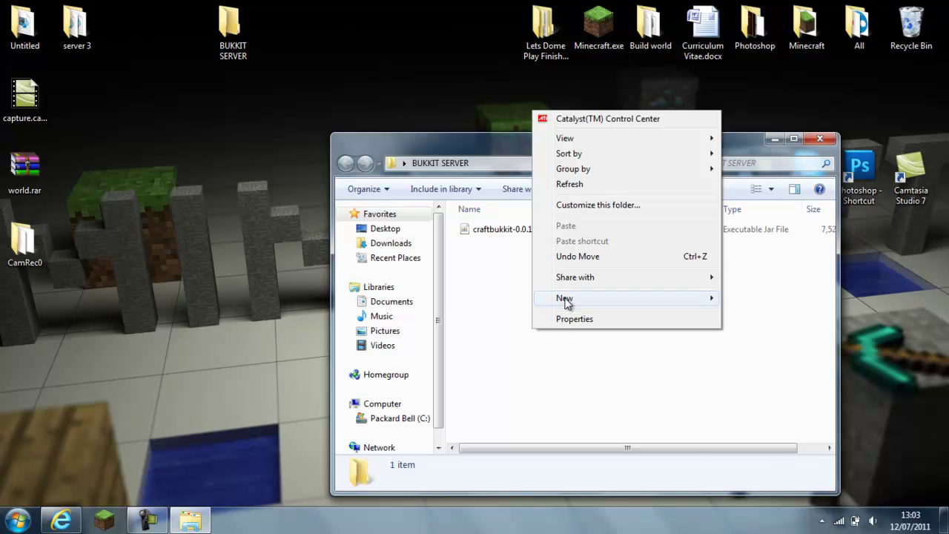
mouse_move(566, 300)
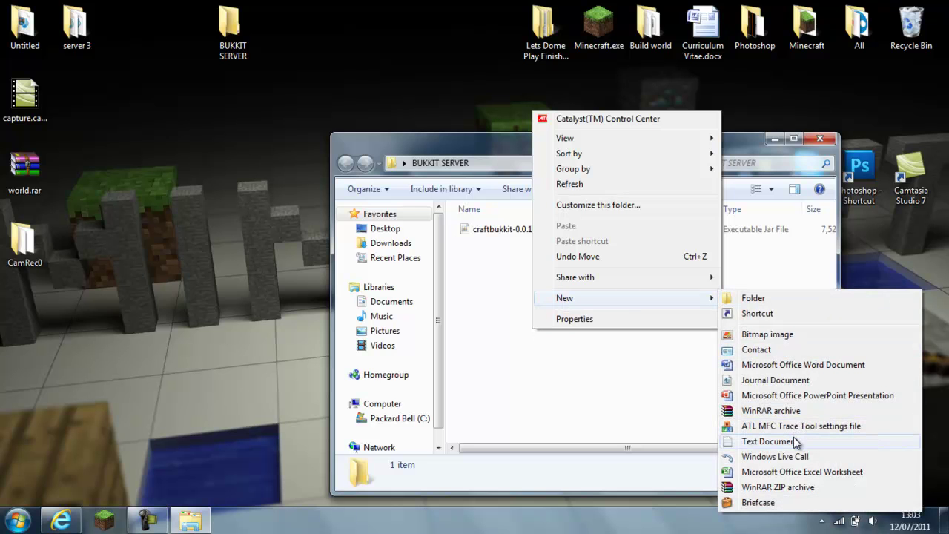
left_click(767, 441)
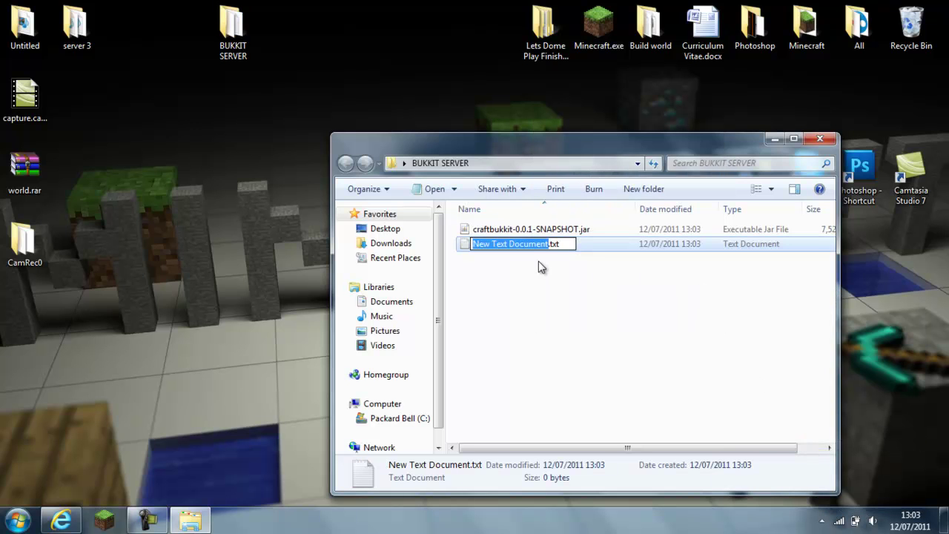
type("run")
key("Return")
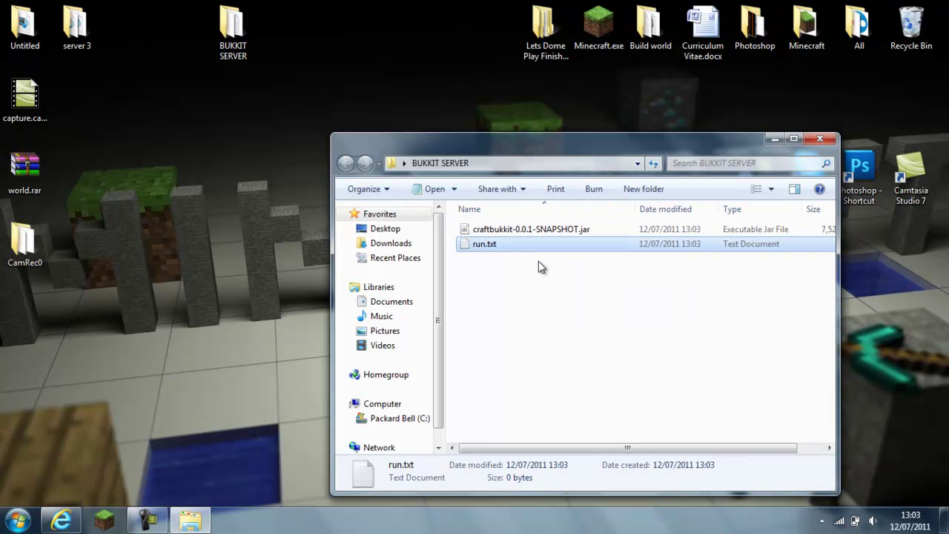
Step: Open run.txt in Notepad and paste the copied launch script into it
double_click(524, 243)
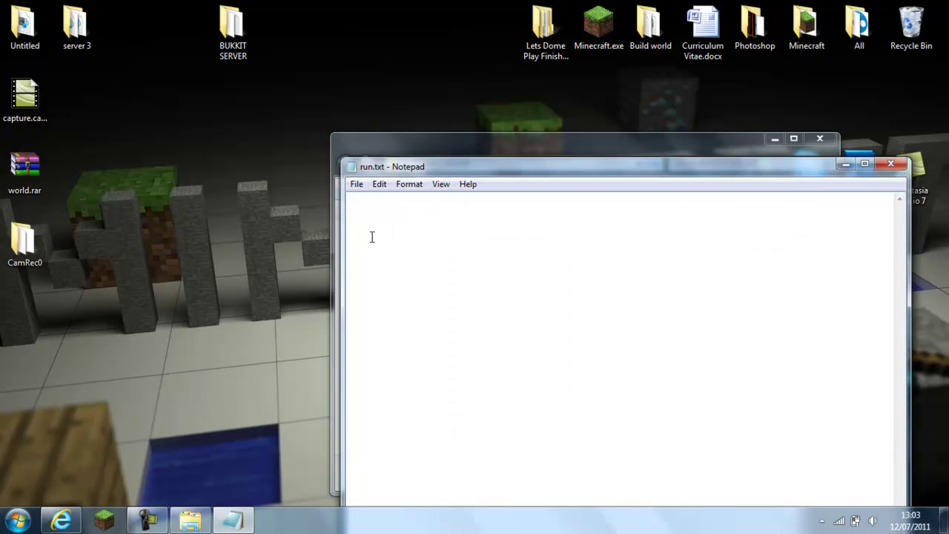
right_click(371, 236)
left_click(449, 296)
Step: Save the script as run.bat in the BUKKIT SERVER folder with the file type All Files
left_click(357, 184)
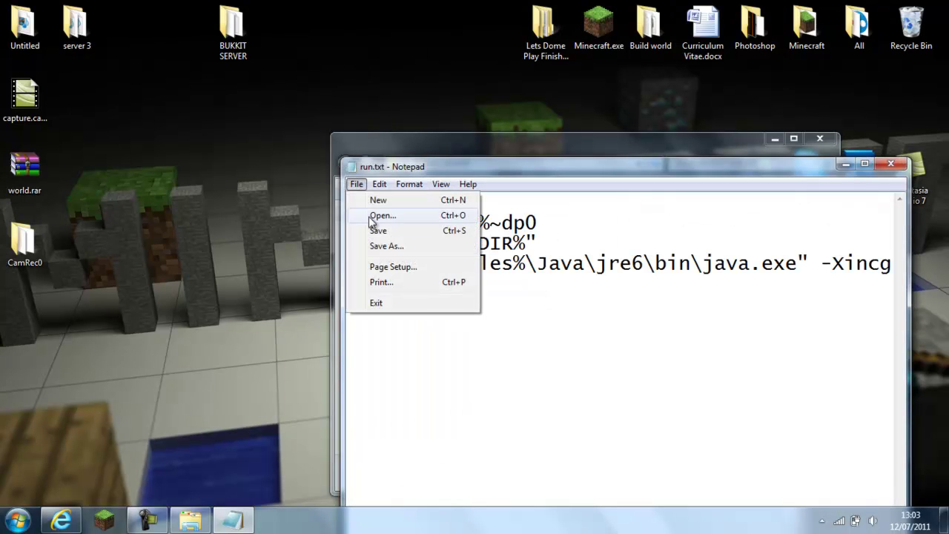
left_click(386, 246)
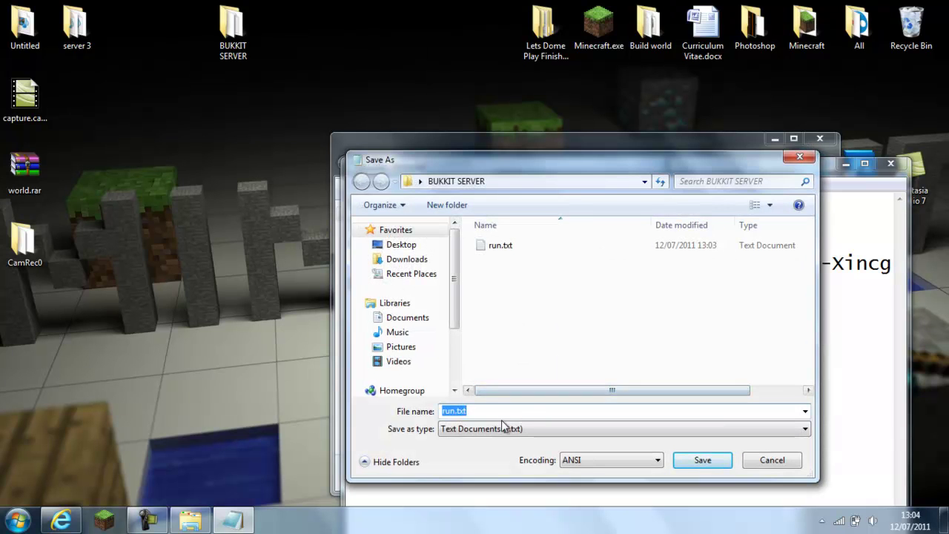
type("run.")
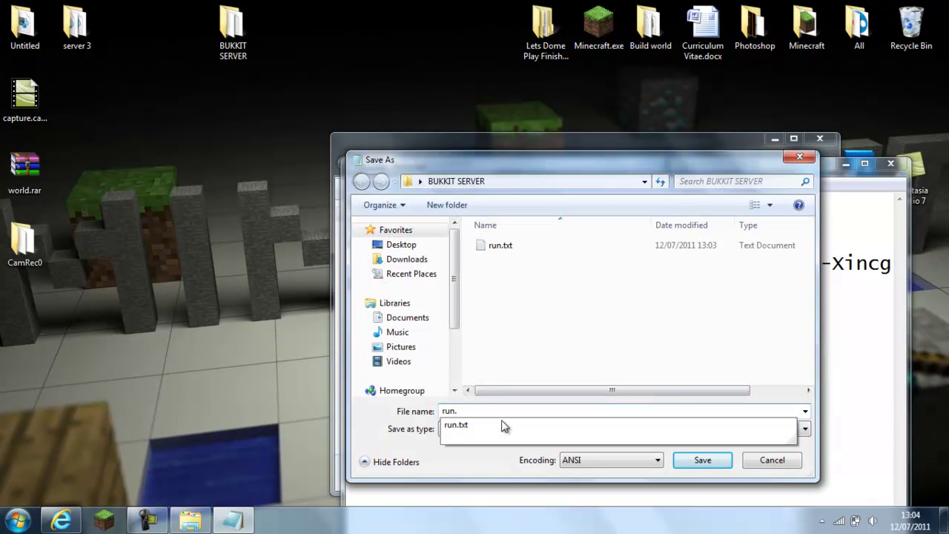
type("bat")
left_click(502, 420)
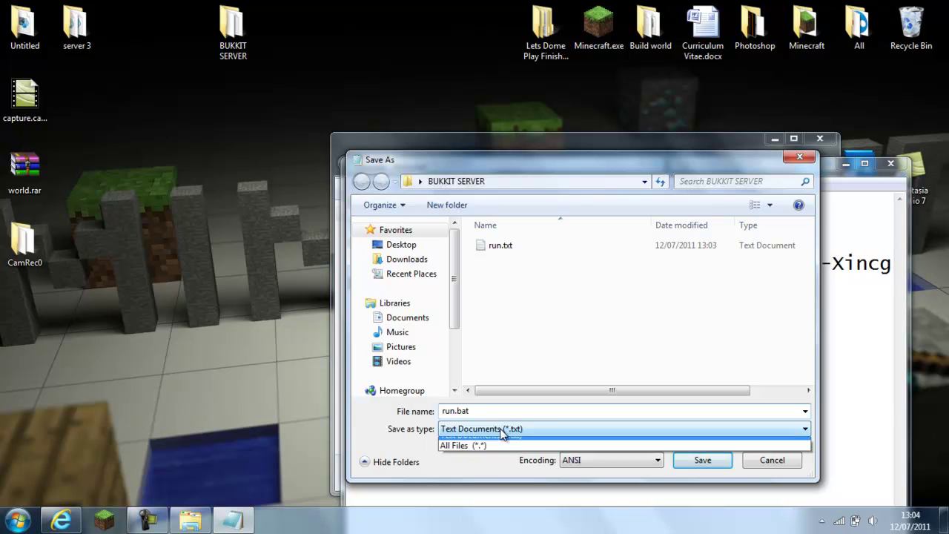
left_click(503, 454)
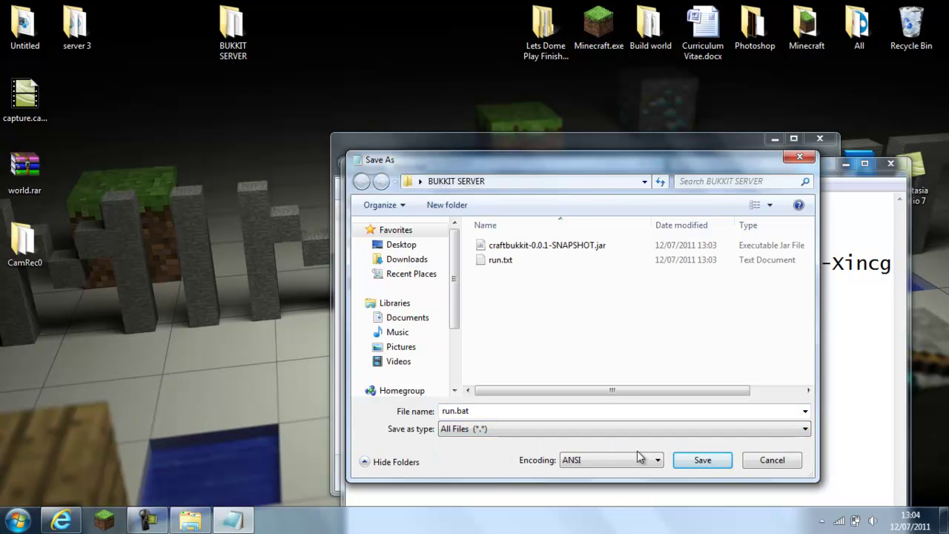
left_click(703, 460)
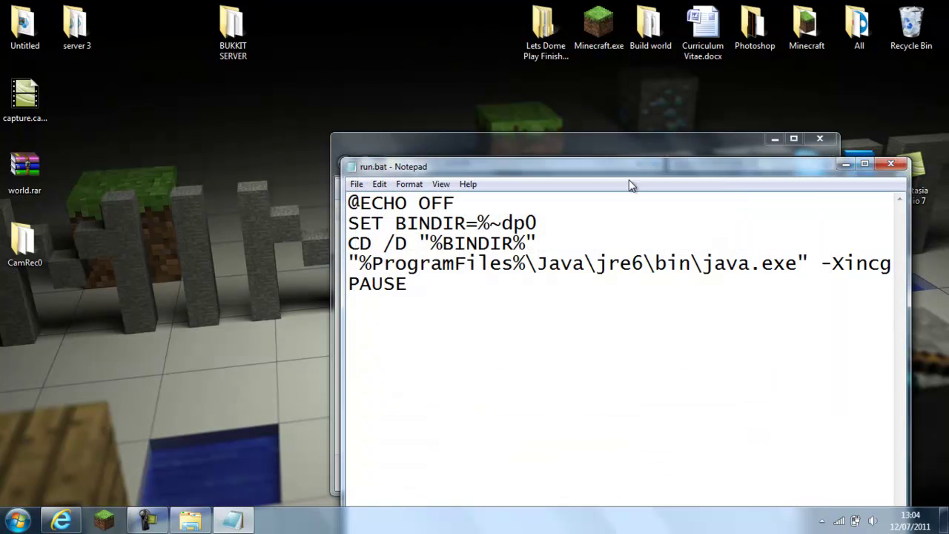
Step: Close the script, delete run.txt from the BUKKIT SERVER folder, and launch the server with run.bat
left_click(891, 163)
left_click(516, 243)
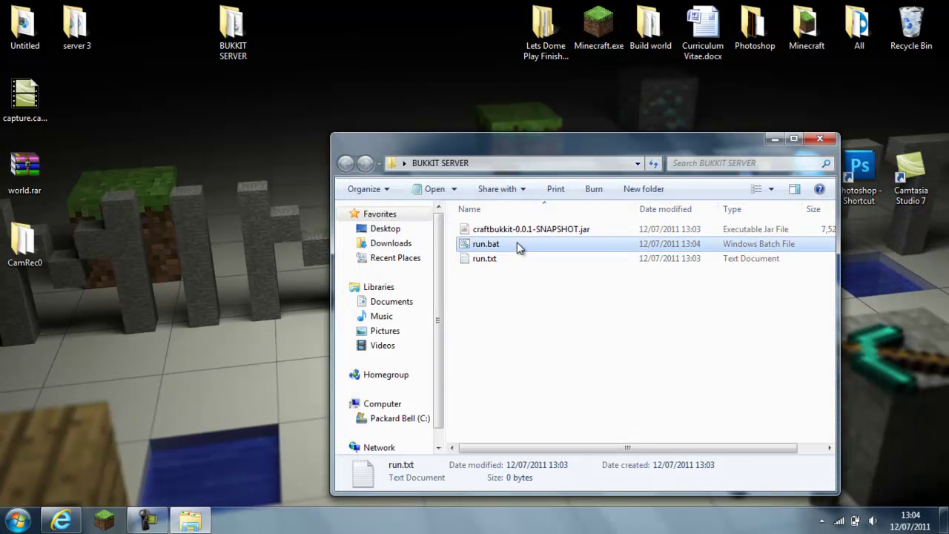
left_click(512, 259)
key("Delete")
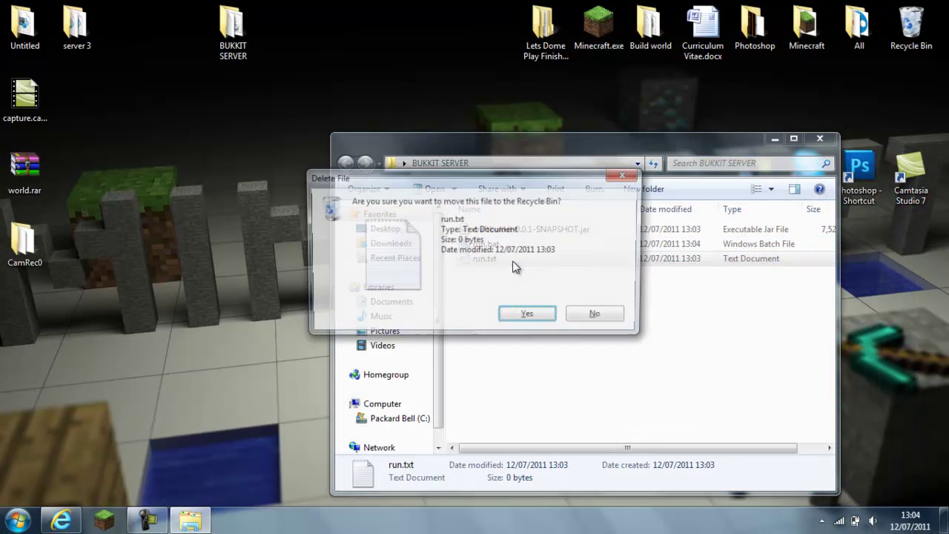
key("Return")
double_click(500, 253)
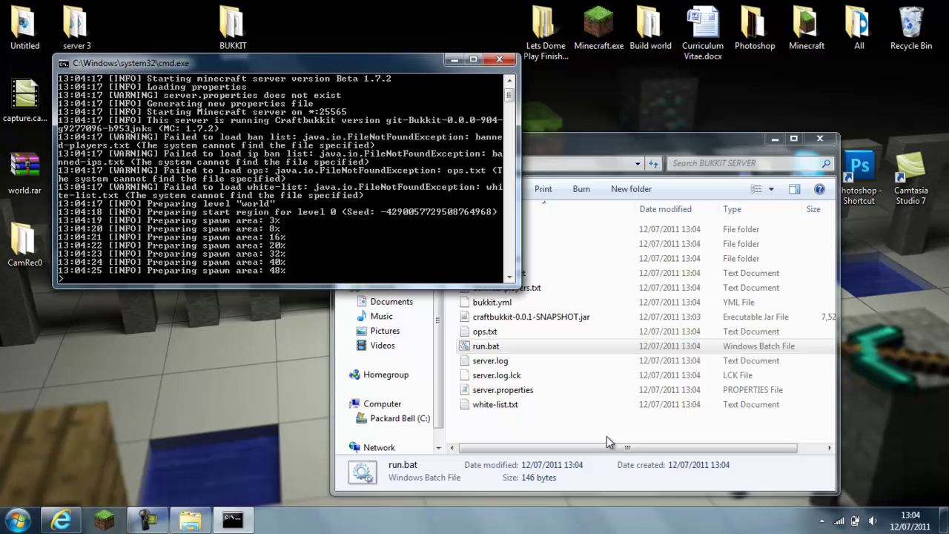
left_click(452, 59)
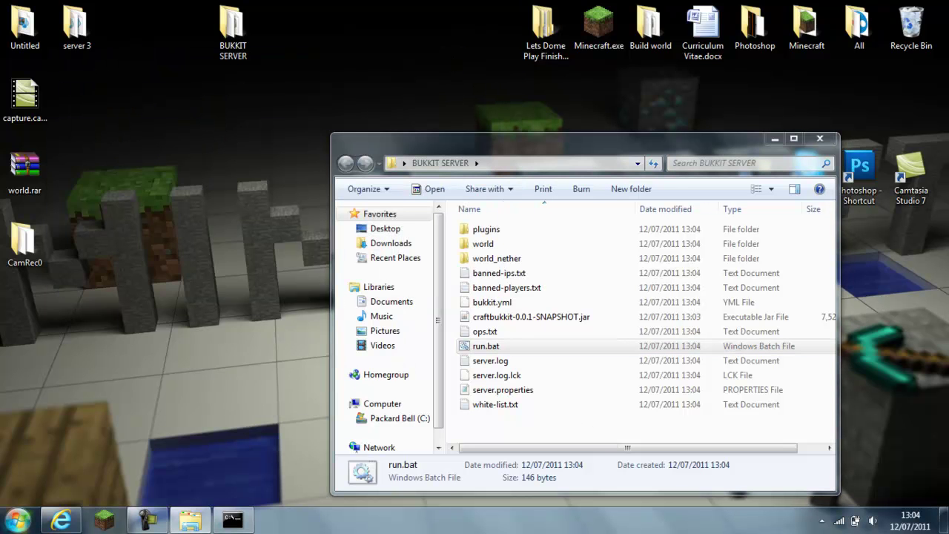
Step: Open a Command Prompt and run ipconfig to list the computer's network addresses, keeping the window minimized
key("super")
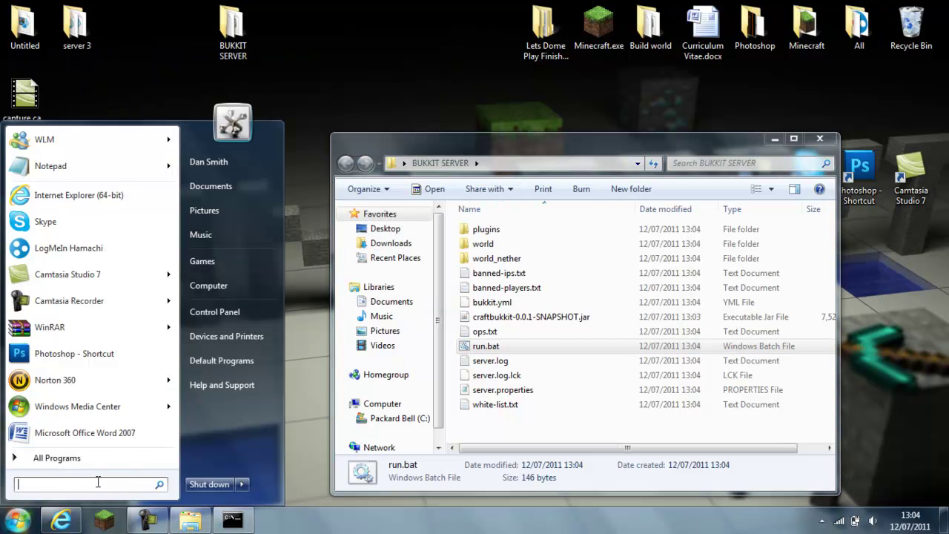
type("cmd")
key("Return")
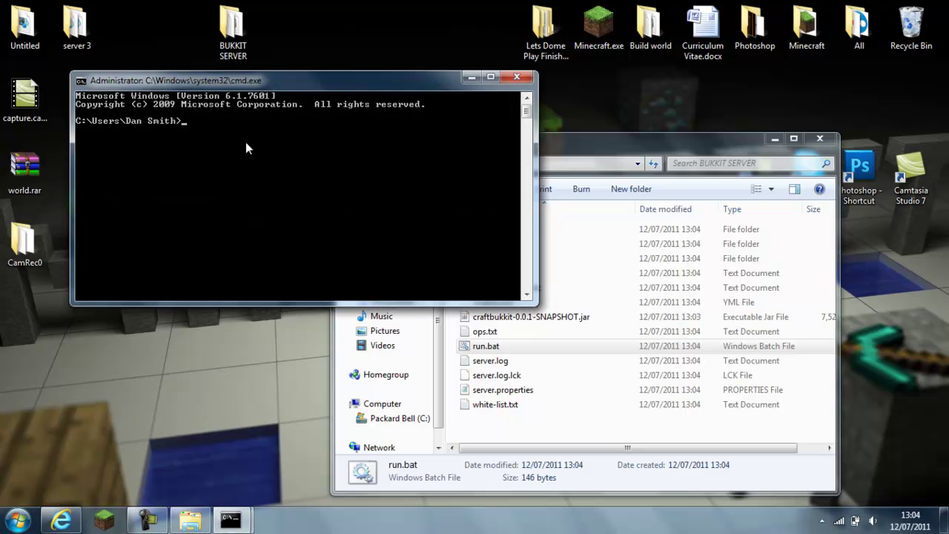
type("ipconfig")
key("Return")
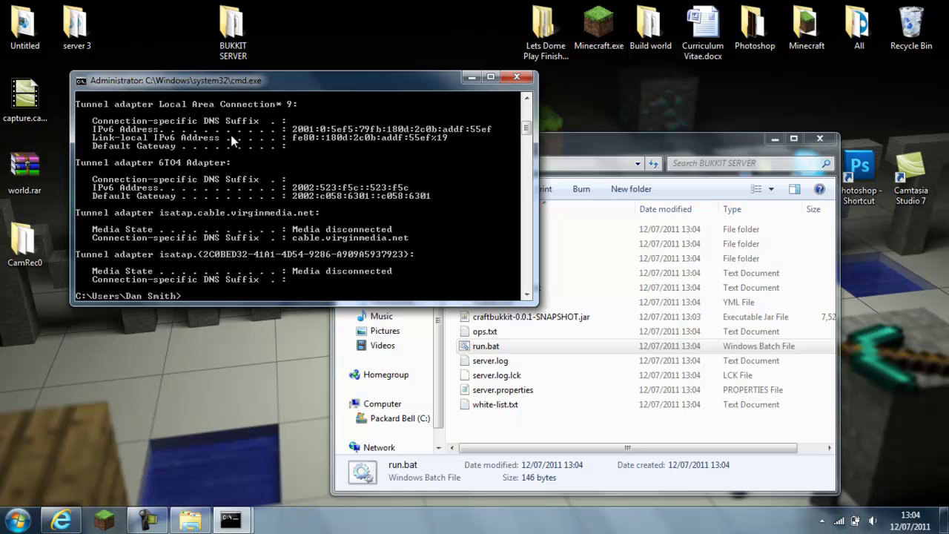
left_click(471, 77)
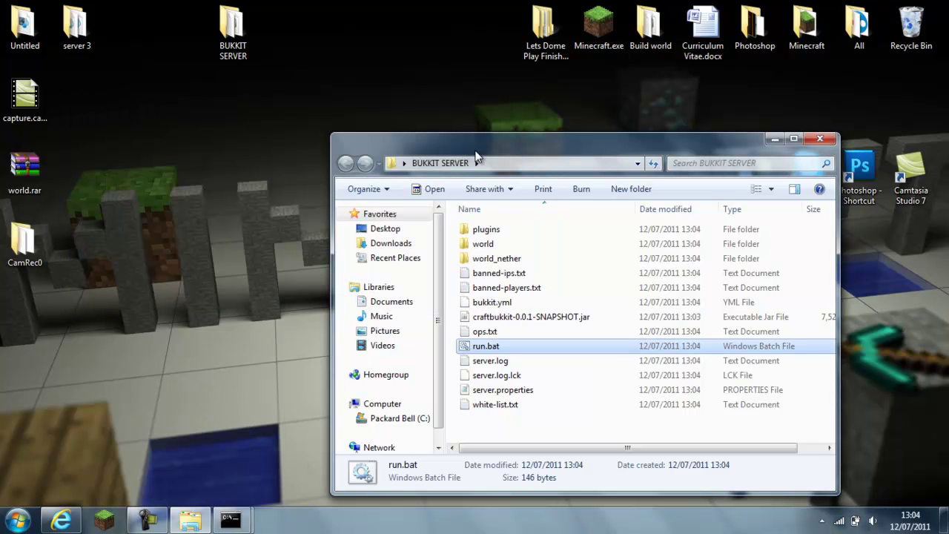
Step: Shut down the running Bukkit server with the stop command and close its console window
mouse_move(239, 523)
left_click(181, 462)
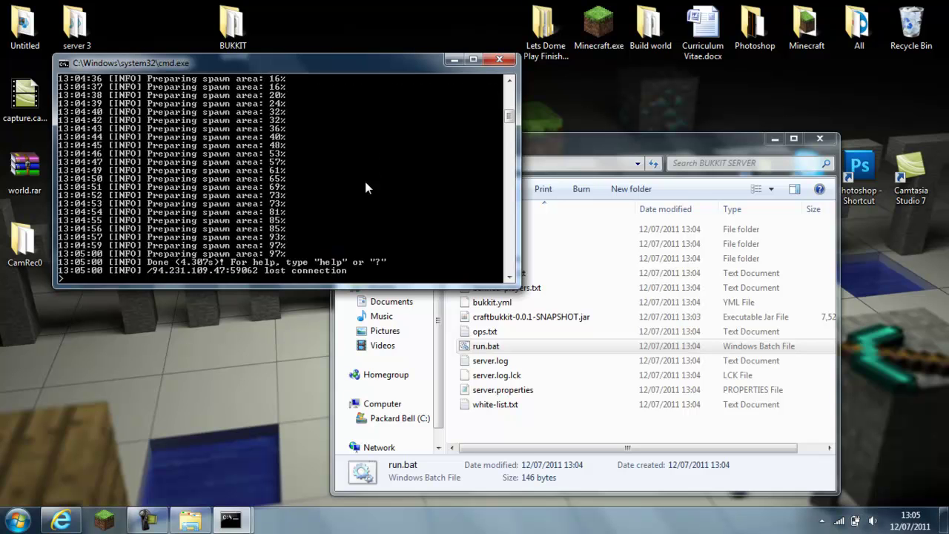
type("stop")
key("Return")
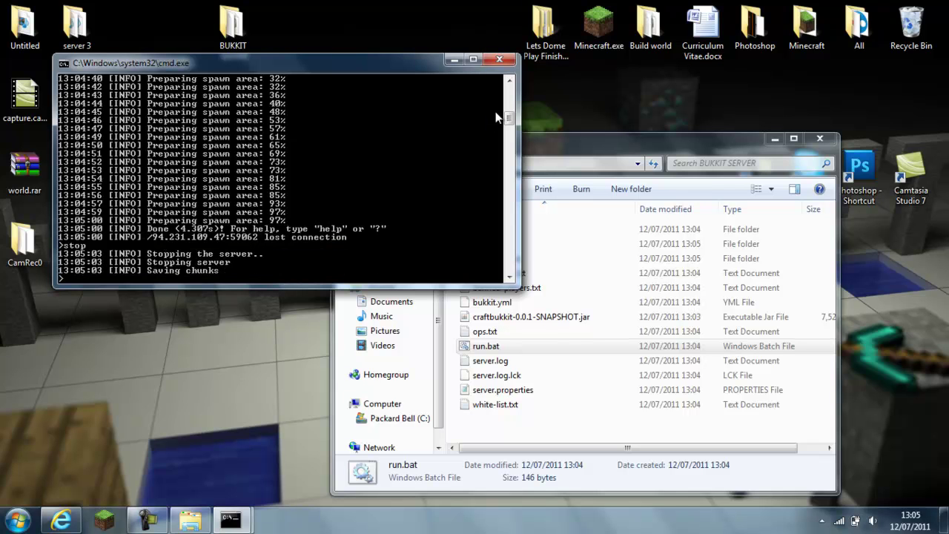
left_click(507, 63)
left_click(572, 426)
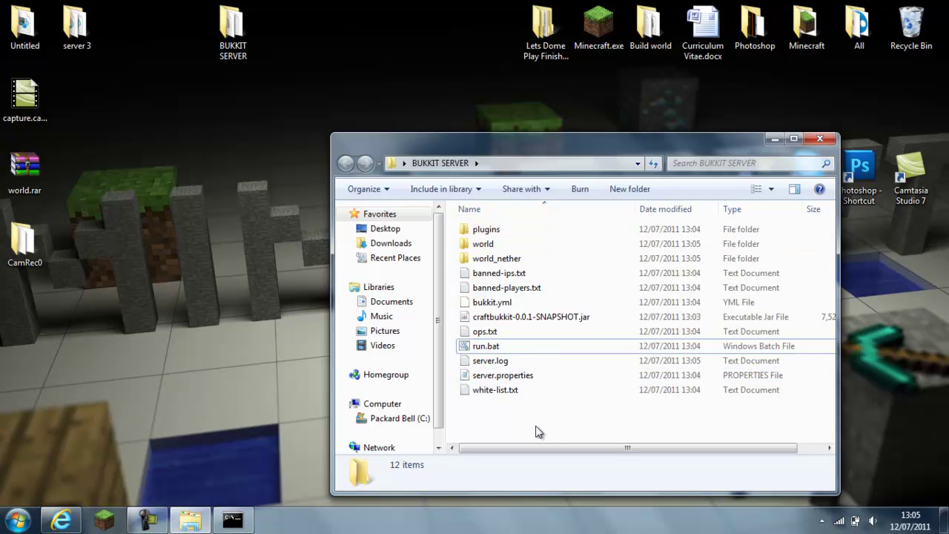
Step: Open server.properties in Notepad and place it beside the ipconfig output showing the wireless adapter's IPv4 address
double_click(507, 376)
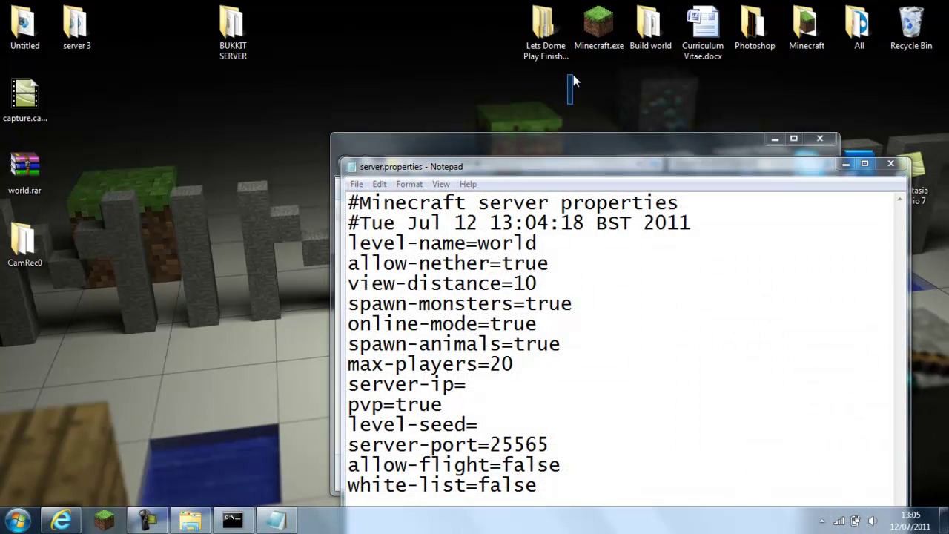
left_click_drag(571, 167, 568, 54)
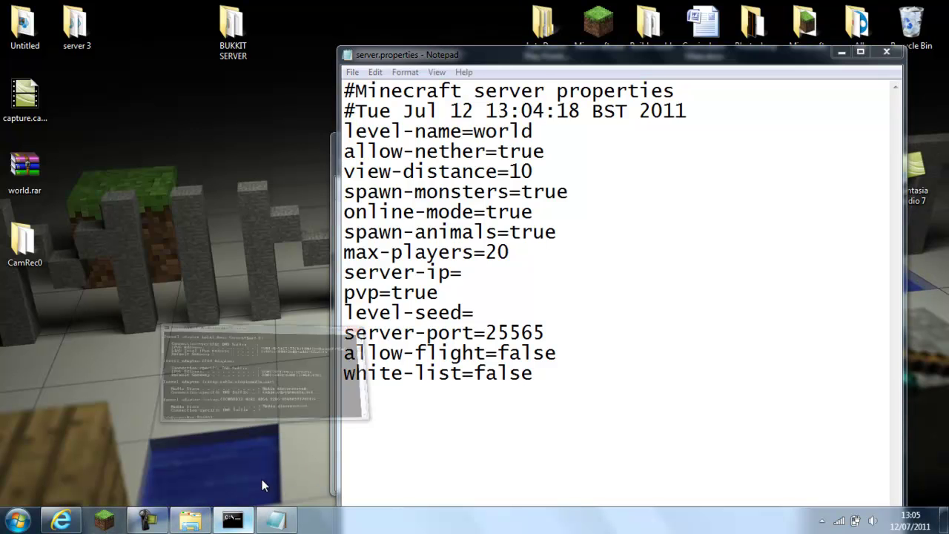
left_click(233, 519)
left_click_drag(314, 78, 258, 73)
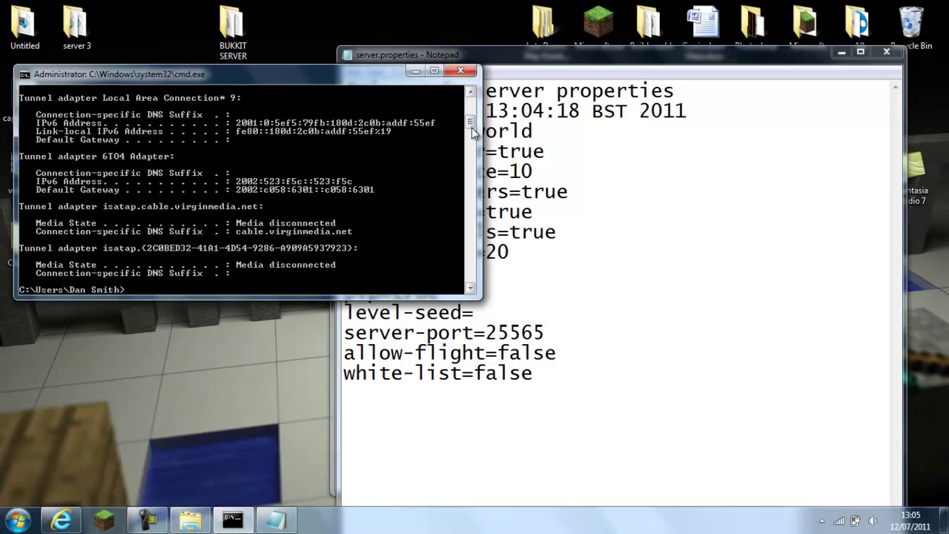
left_click_drag(472, 128, 471, 108)
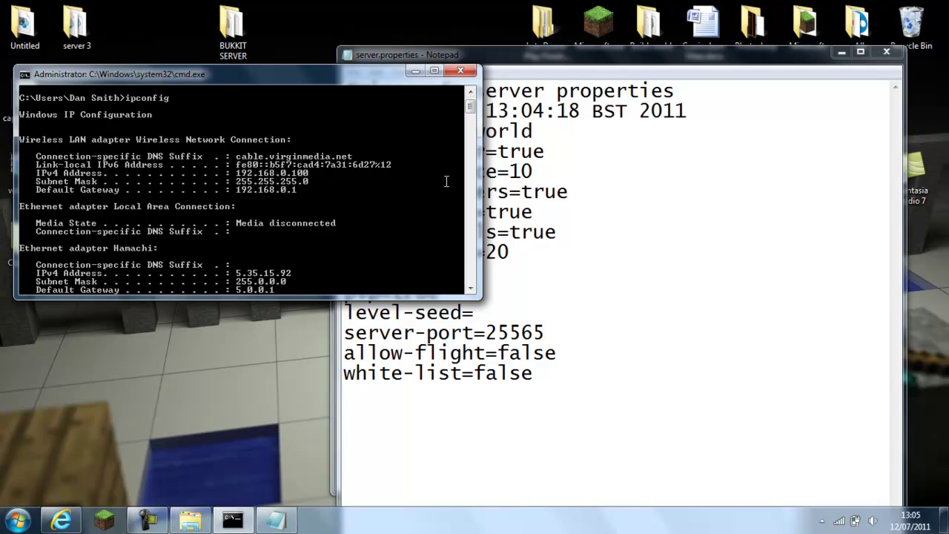
left_click(588, 315)
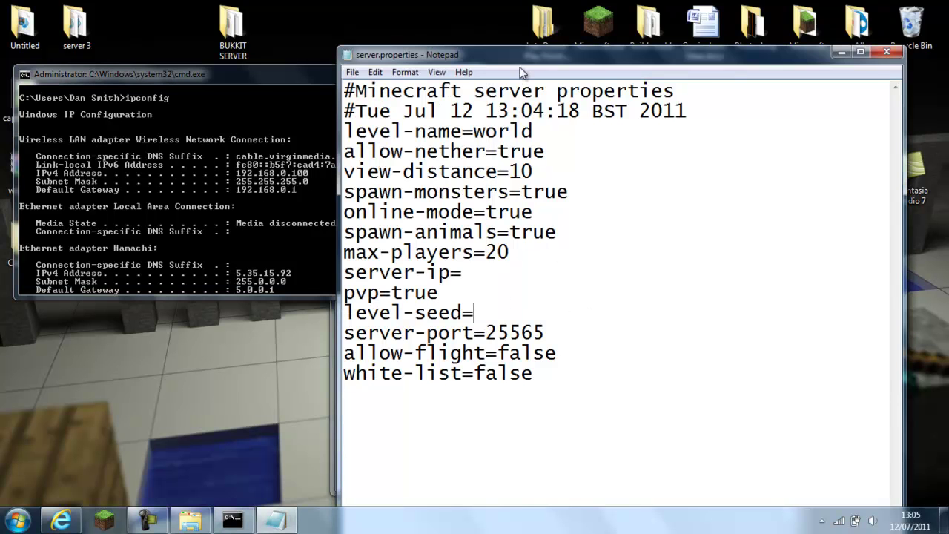
left_click_drag(519, 63, 604, 73)
Step: Set server-ip to the wireless adapter's IPv4 address, 192.168.0.100, and close the Command Prompt
left_click(578, 275)
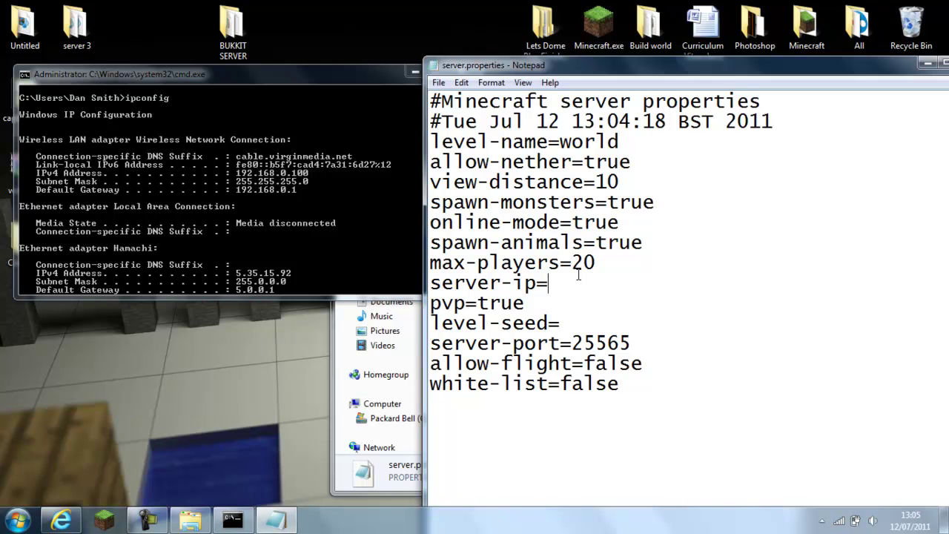
type("192.168")
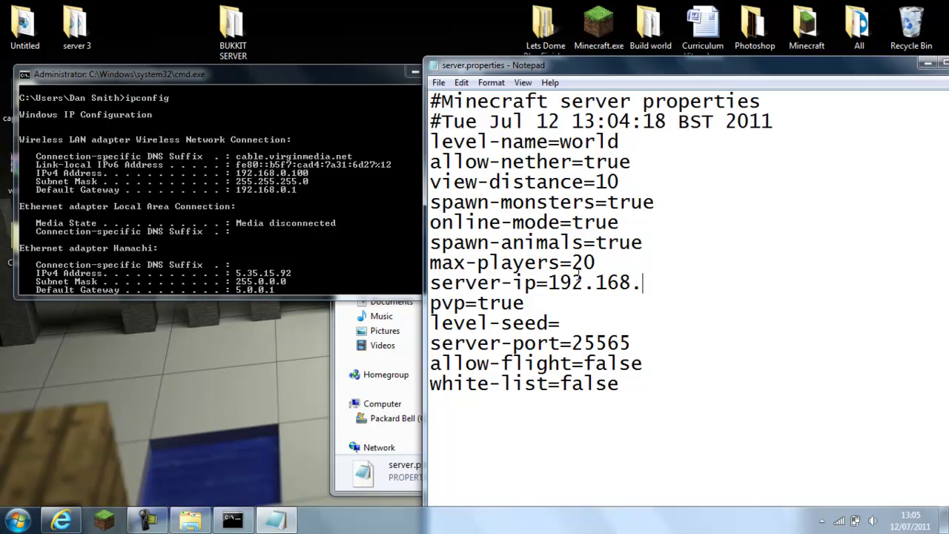
type(".0.100")
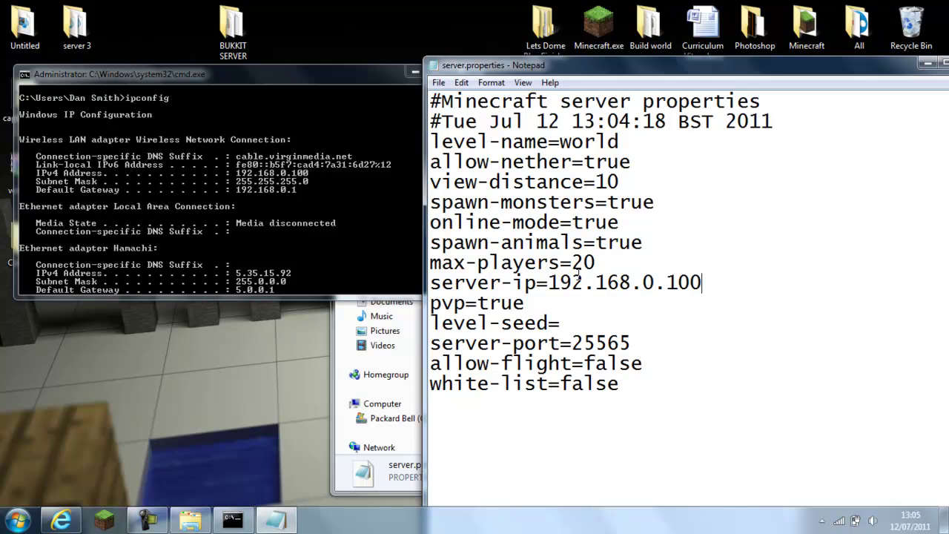
left_click(353, 168)
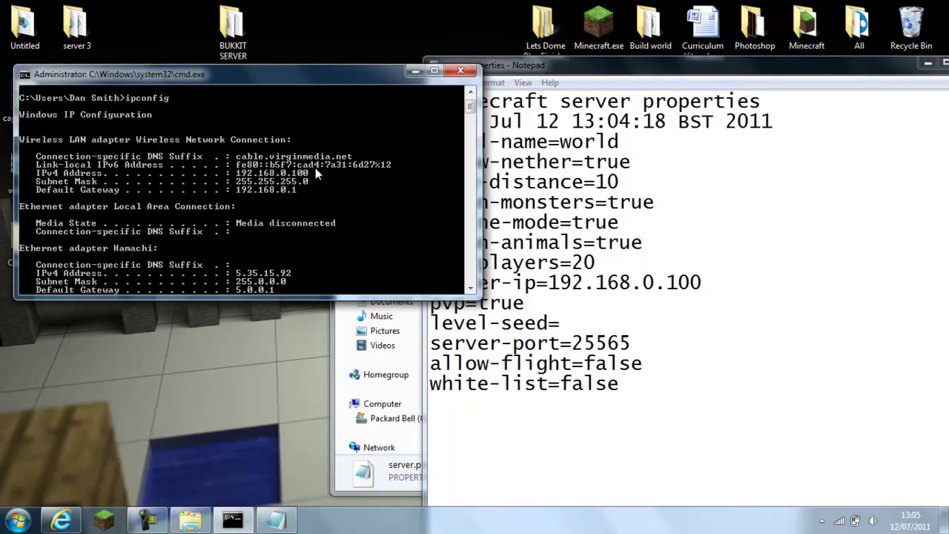
left_click(460, 71)
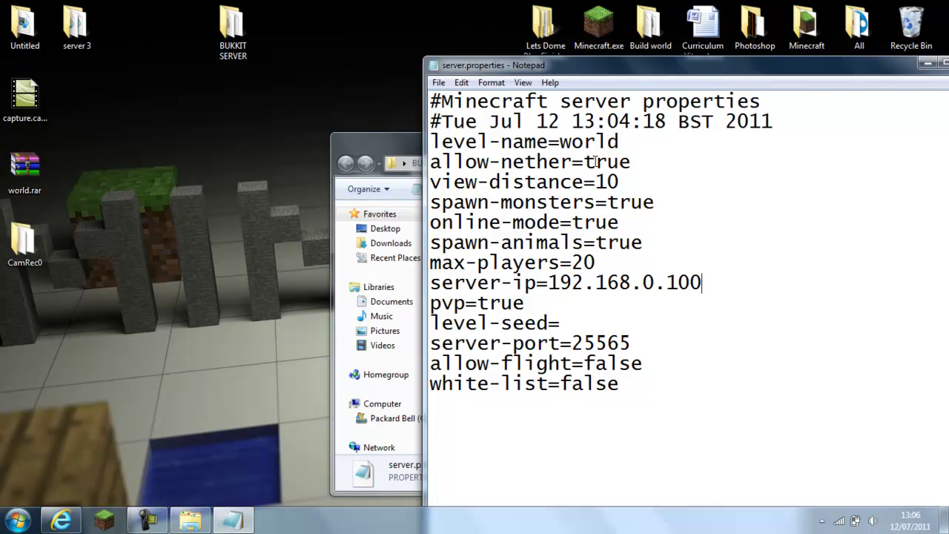
Step: Set allow-nether to false in server.properties
left_click(627, 160)
key("BackSpace")
key("BackSpace")
key("BackSpace")
key("BackSpace")
type("false")
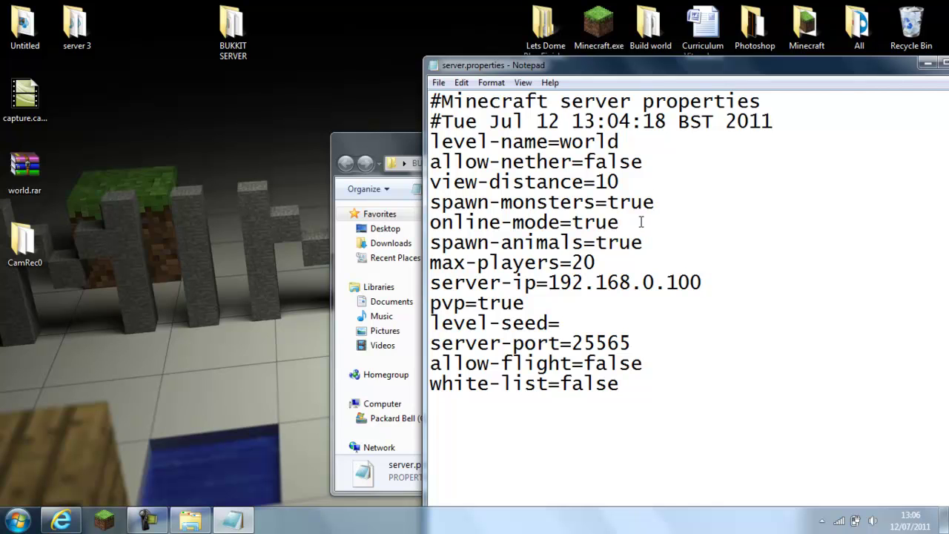
Step: Set online-mode to false in server.properties
key("BackSpace")
key("BackSpace")
key("BackSpace")
key("BackSpace")
type("false")
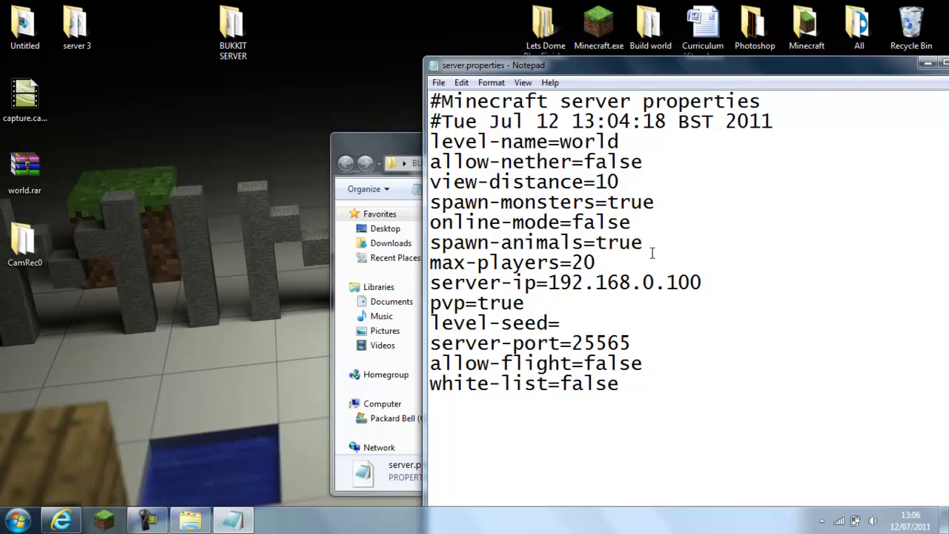
Step: Save the edited server.properties file and close Notepad
left_click(438, 83)
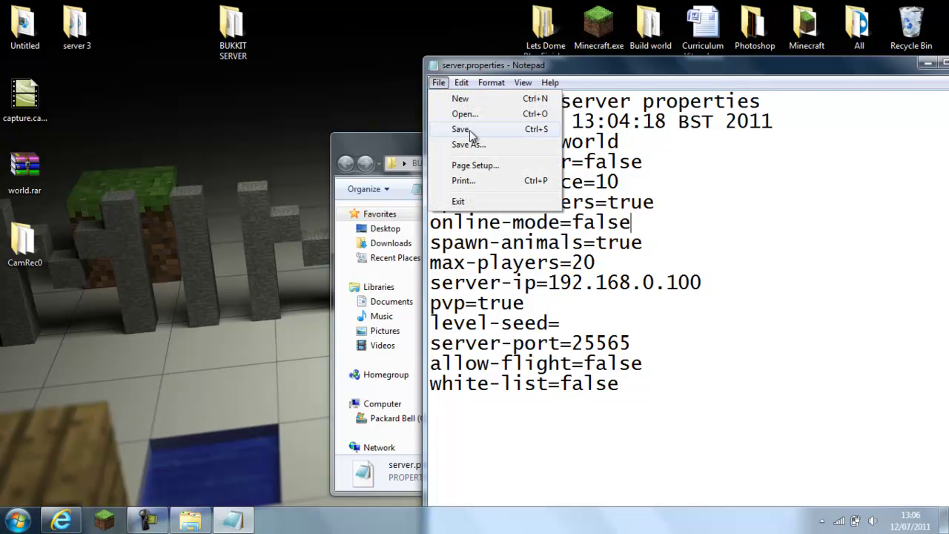
left_click(469, 129)
left_click_drag(888, 69, 637, 93)
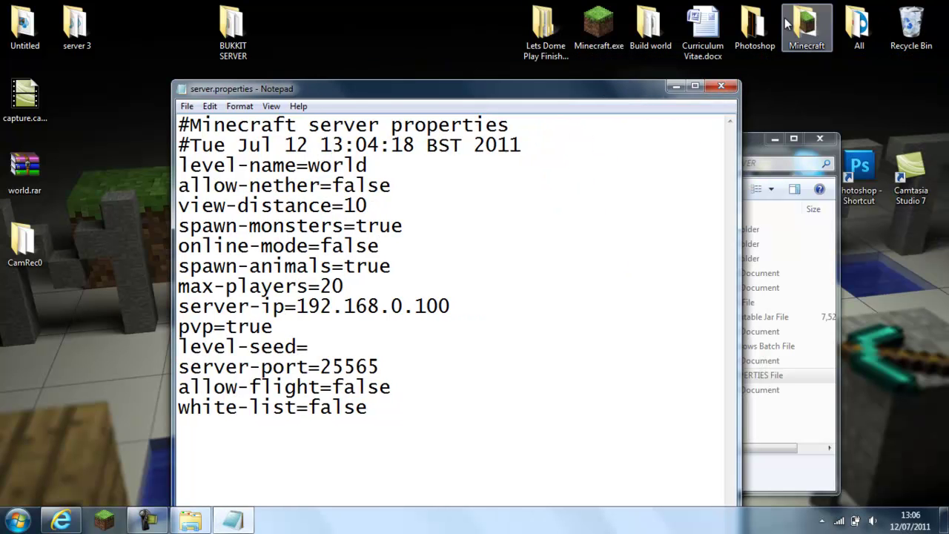
left_click(720, 86)
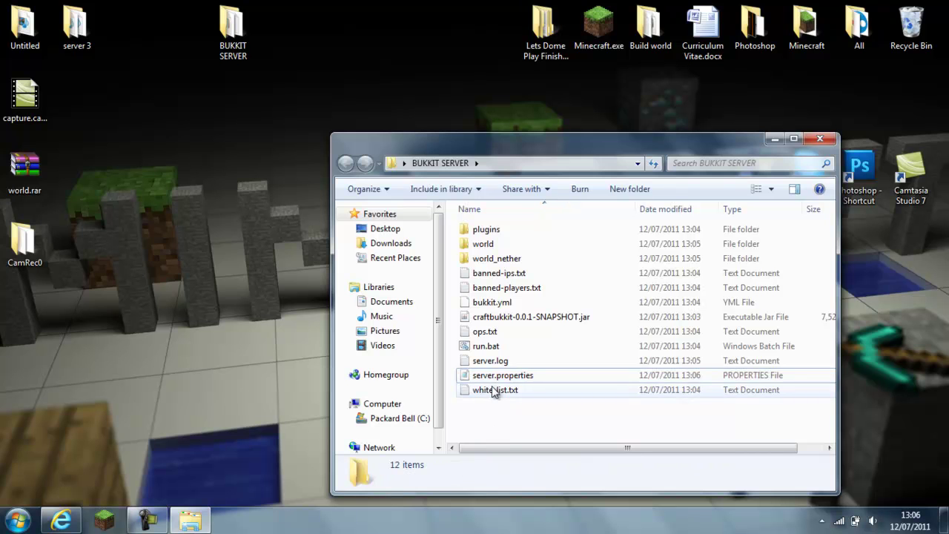
Step: Switch to Internet Explorer and open ipchicken.com in the new tab
left_click(60, 519)
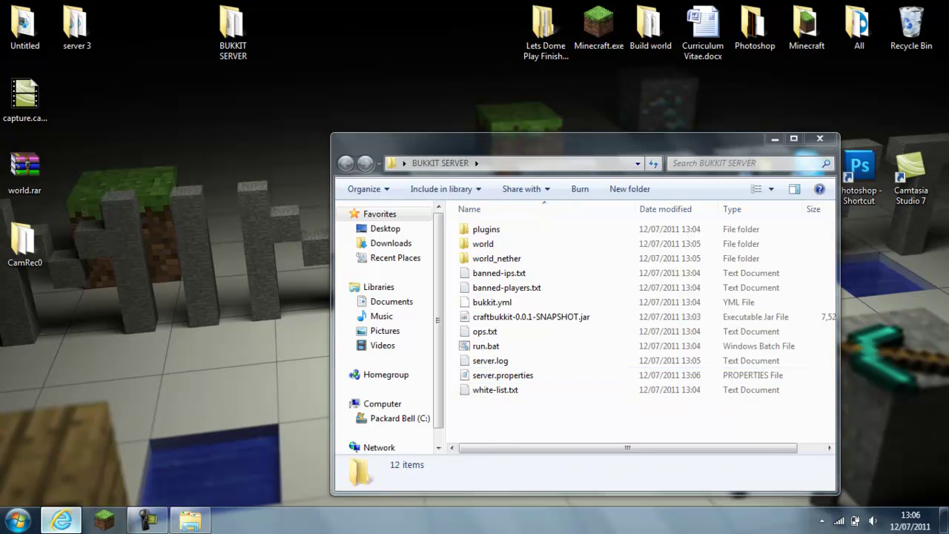
left_click(454, 28)
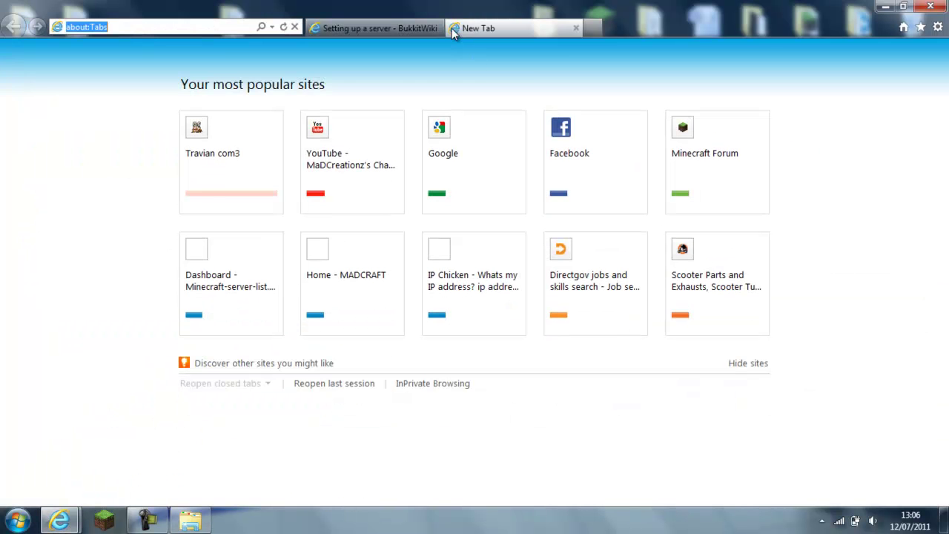
type("ipchicke")
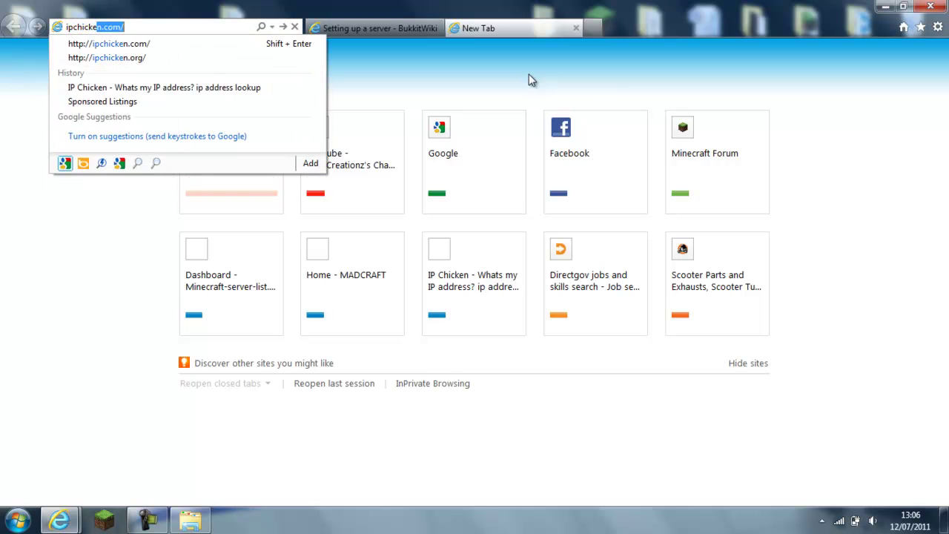
type("n")
key("Return")
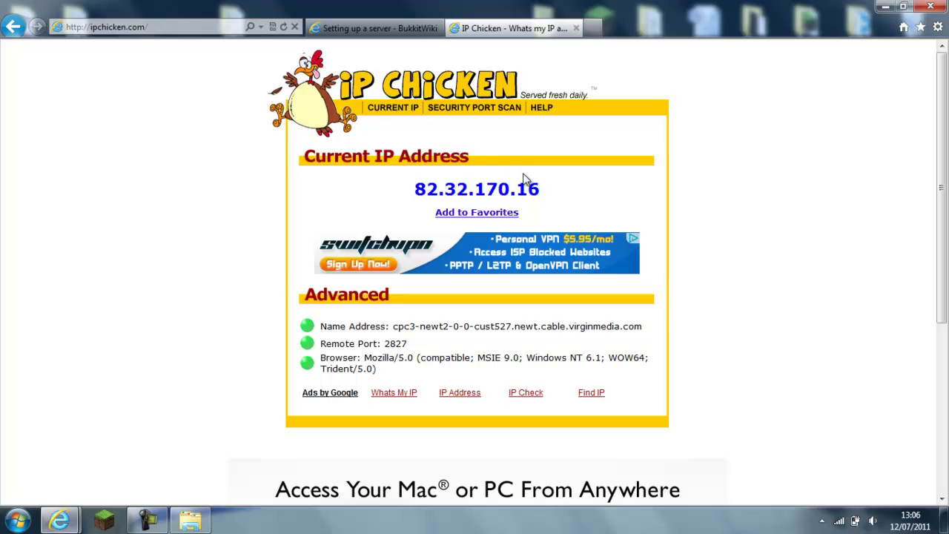
Step: Copy the public IP address shown under Current IP Address and minimize the browser
left_click_drag(541, 190, 409, 189)
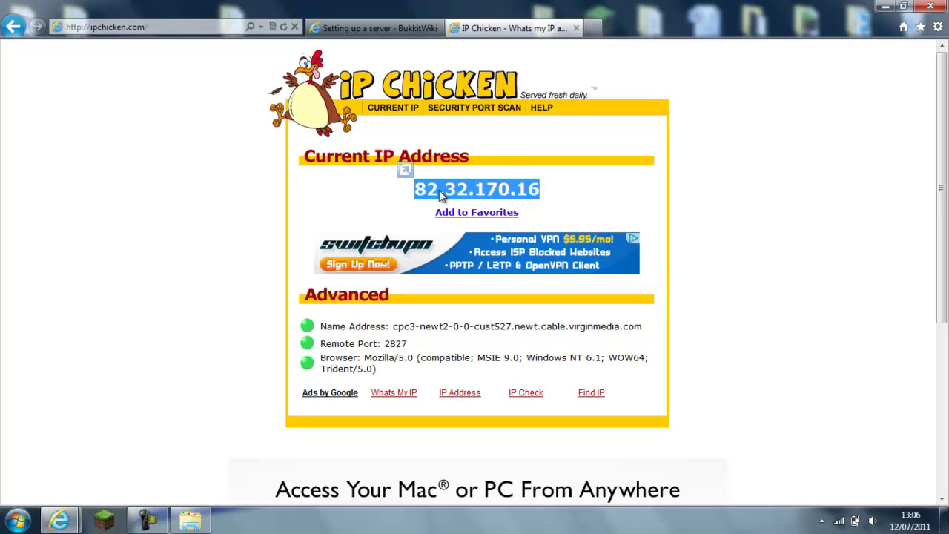
right_click(439, 189)
left_click(470, 215)
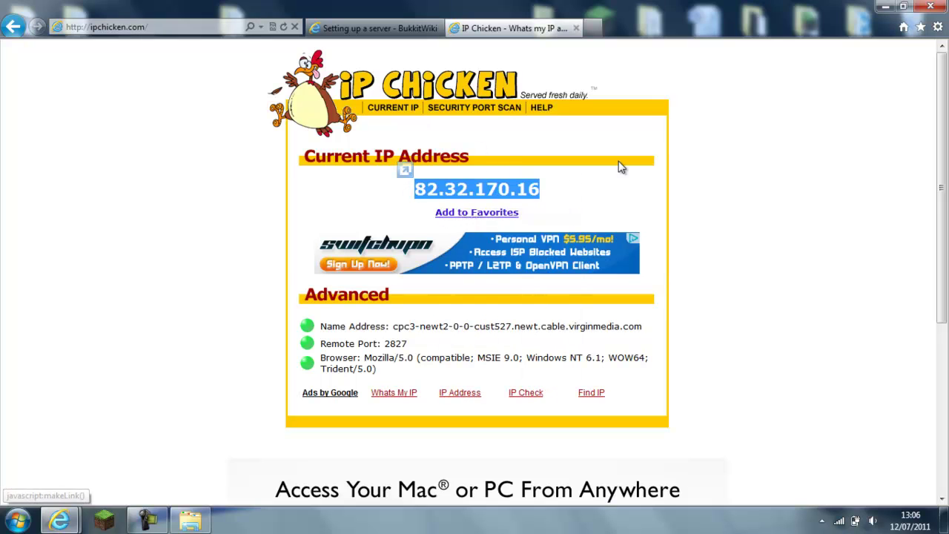
left_click(885, 6)
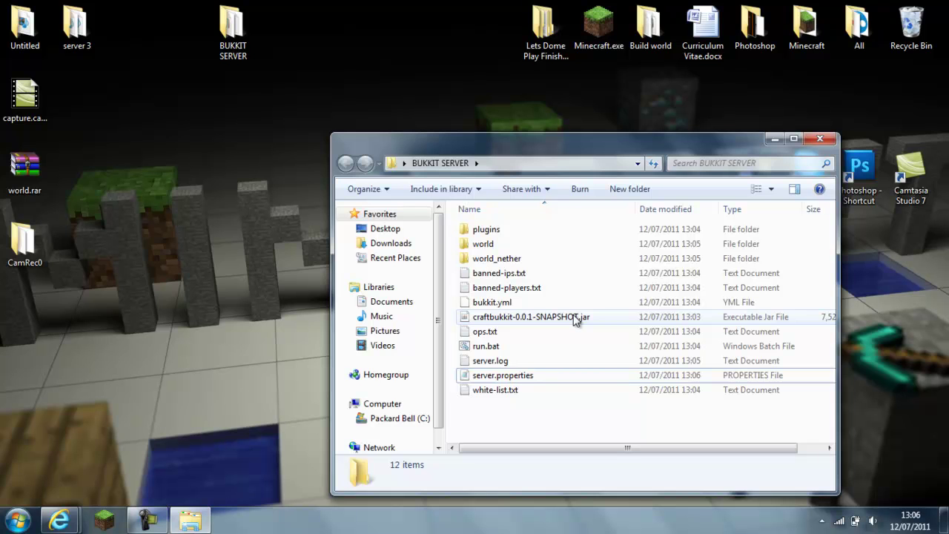
Step: Look inside the server's plugins folder, return to BUKKIT SERVER, and close the folder window
left_click(537, 232)
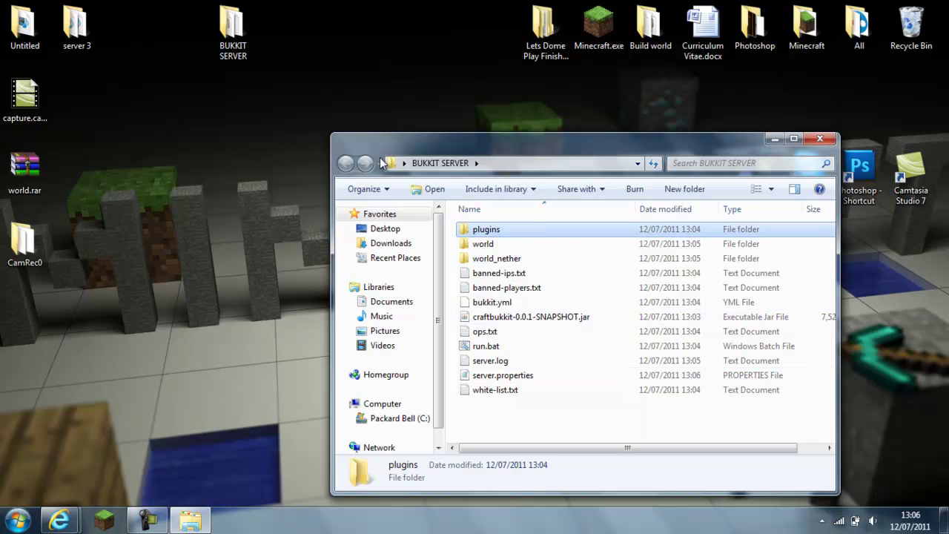
double_click(500, 232)
left_click(346, 163)
left_click(518, 411)
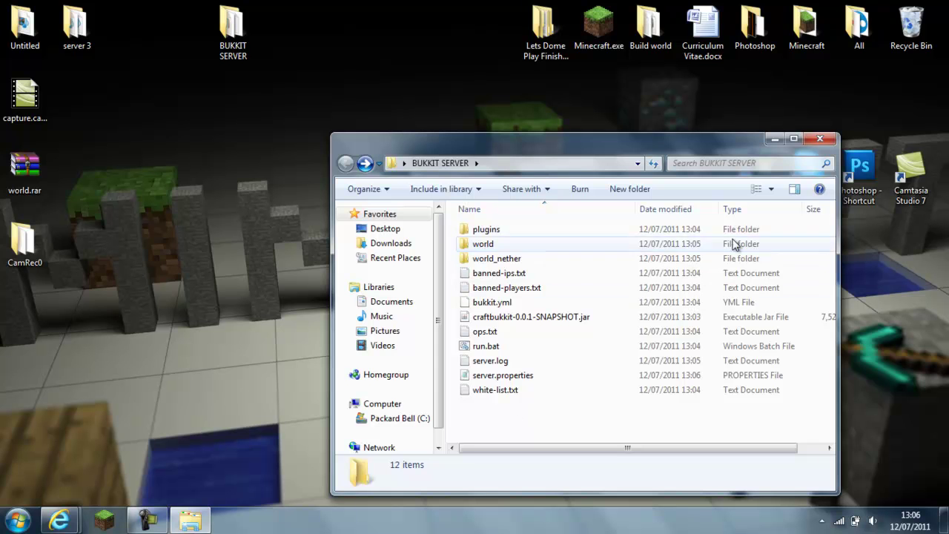
left_click(818, 141)
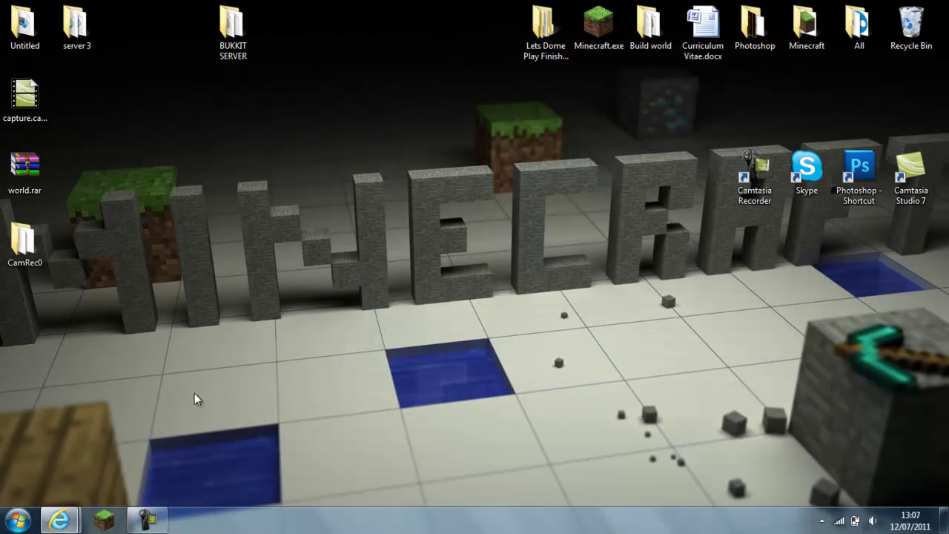